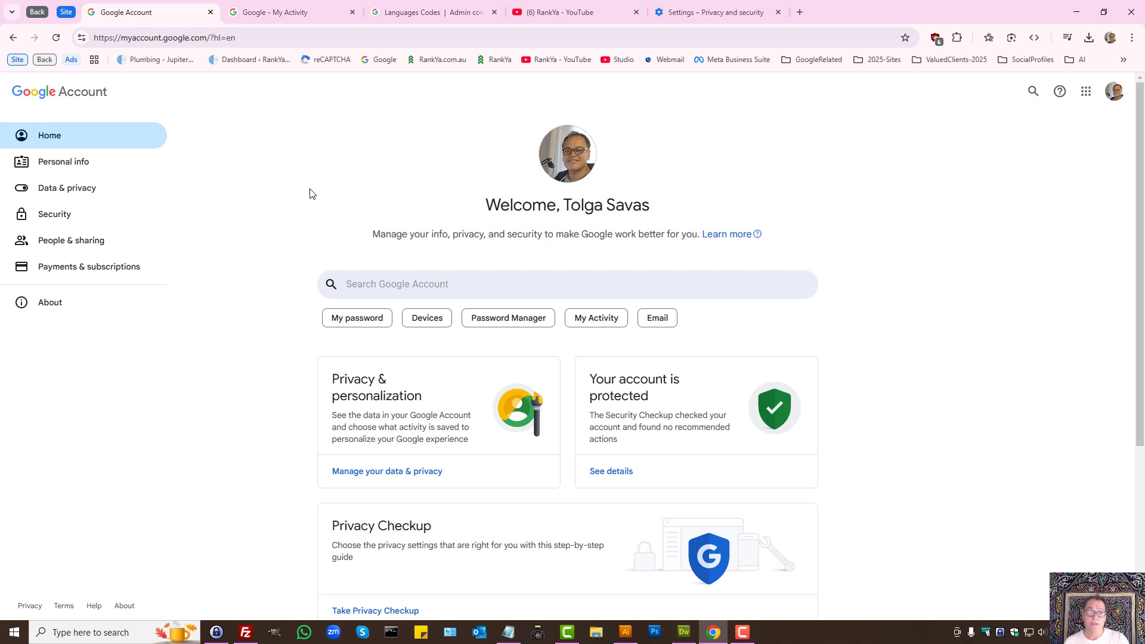
Reload the Google Account home page in French by changing hl=en to hl=fr in the URL
left_click(533, 12)
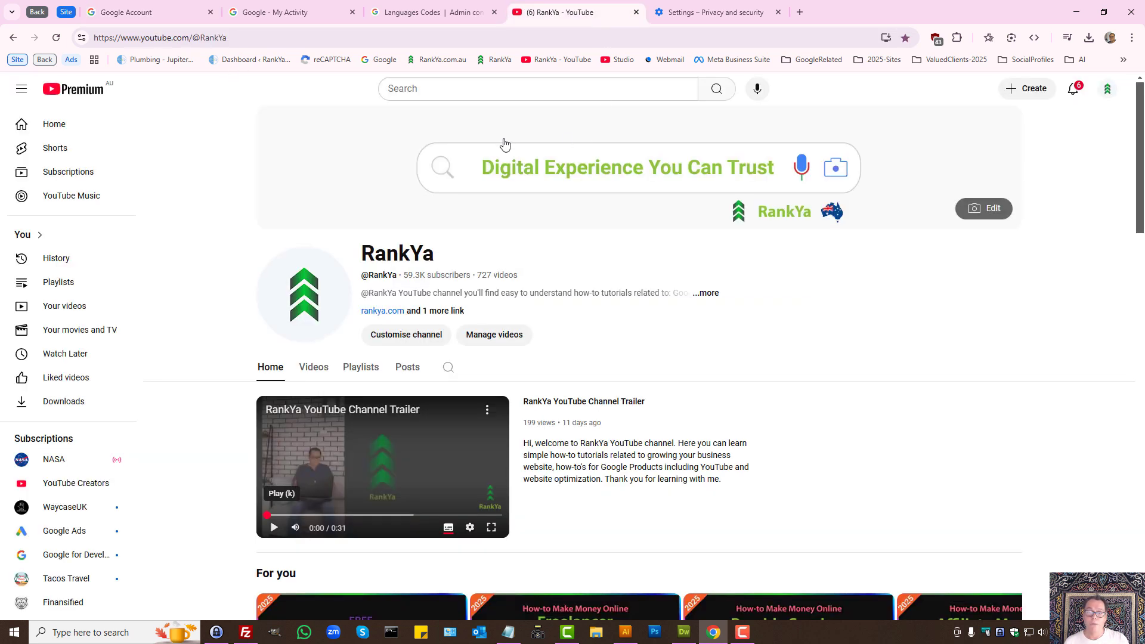
left_click(153, 12)
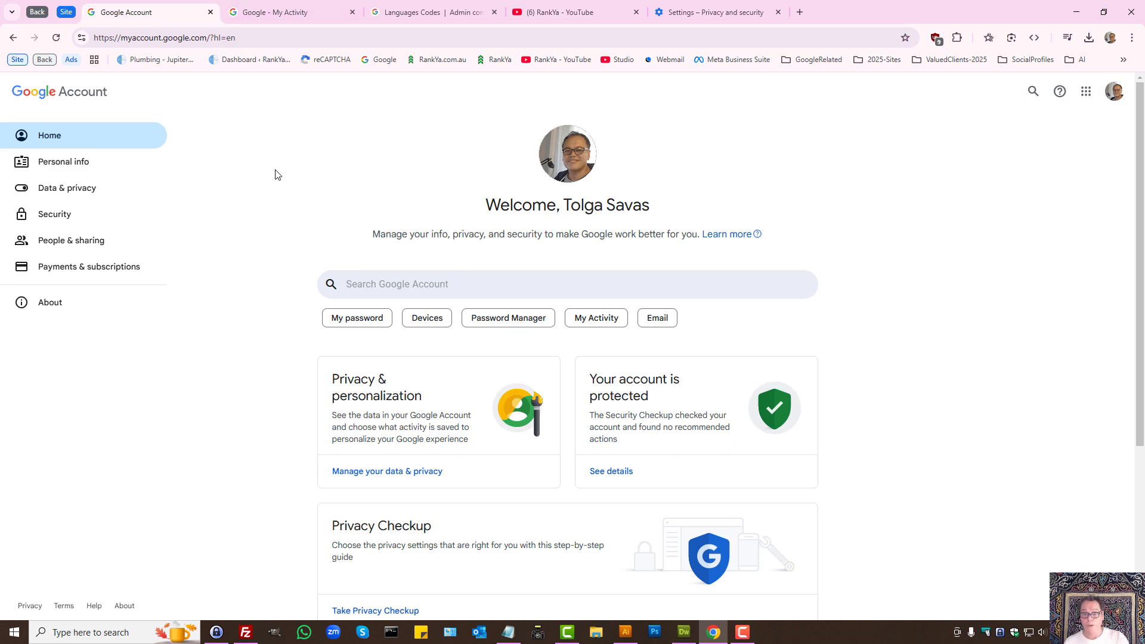
left_click(230, 39)
left_click_drag(227, 38, 231, 38)
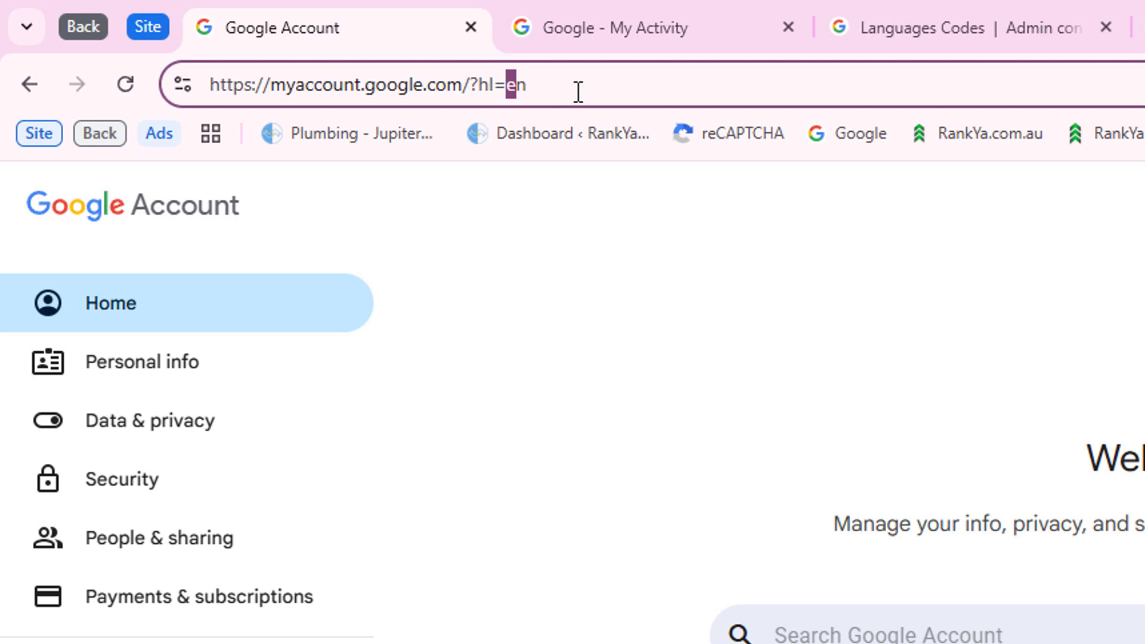
left_click_drag(577, 91, 603, 92)
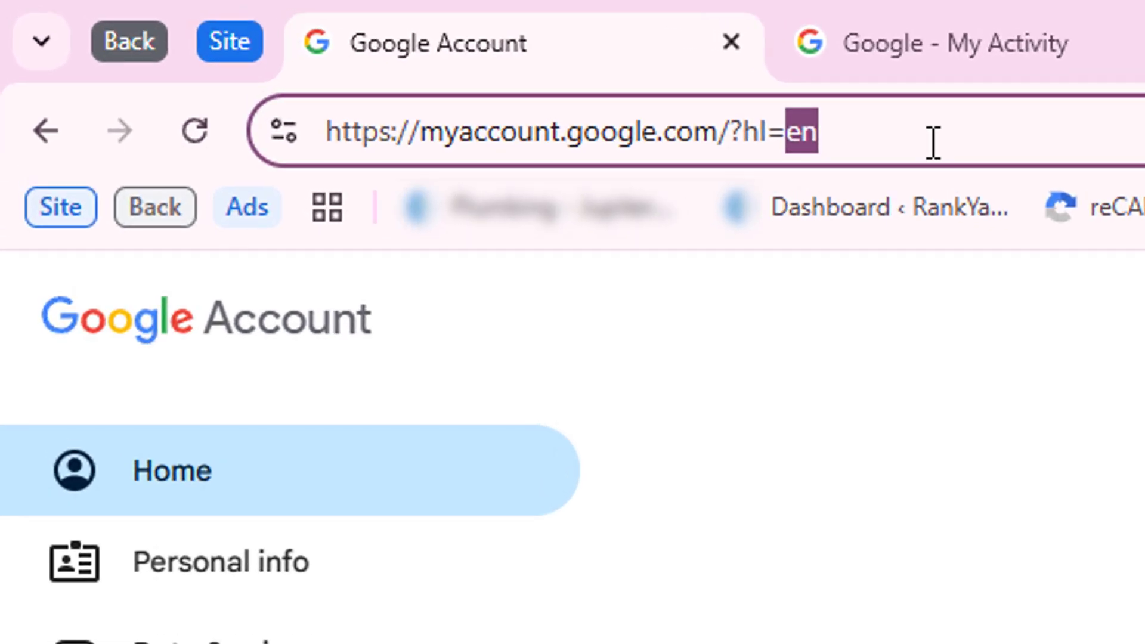
type("fr")
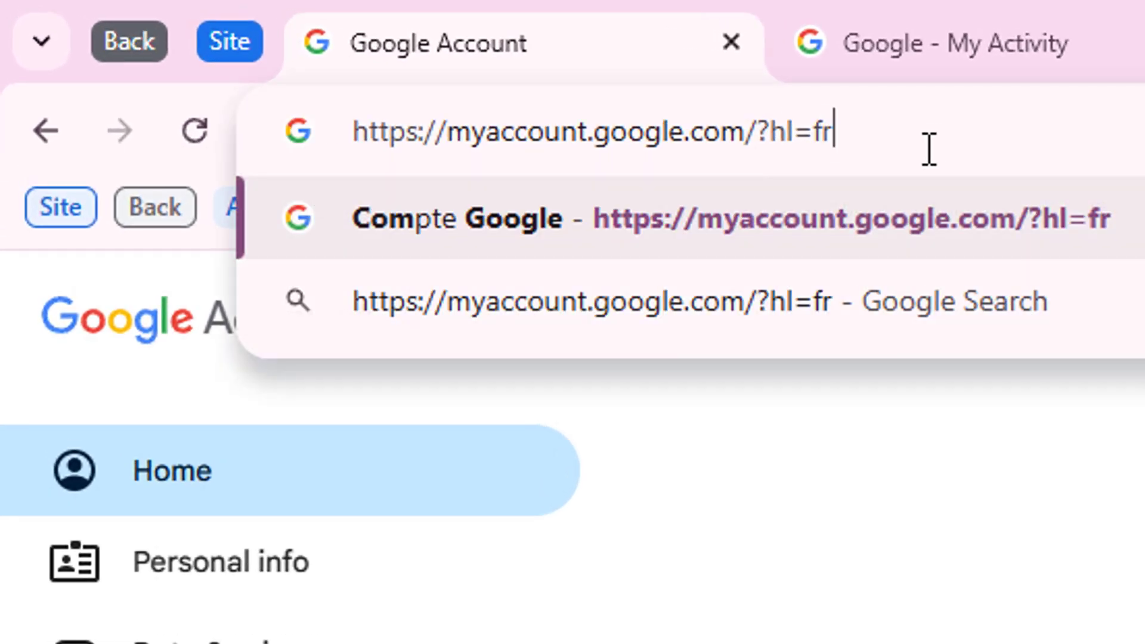
left_click_drag(759, 140, 867, 137)
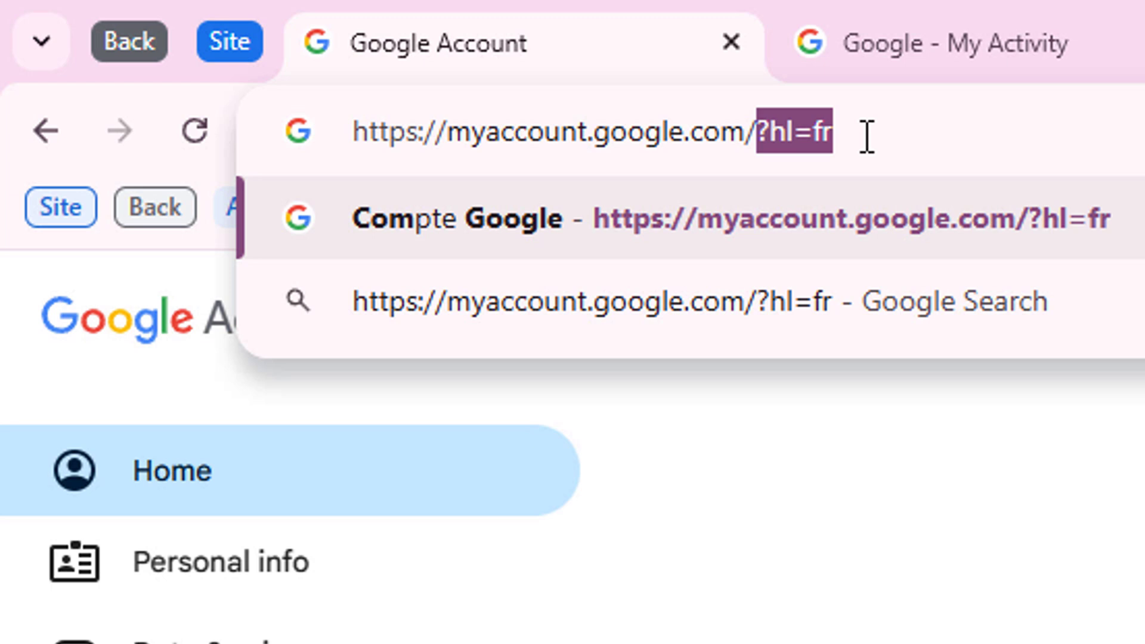
left_click(867, 137)
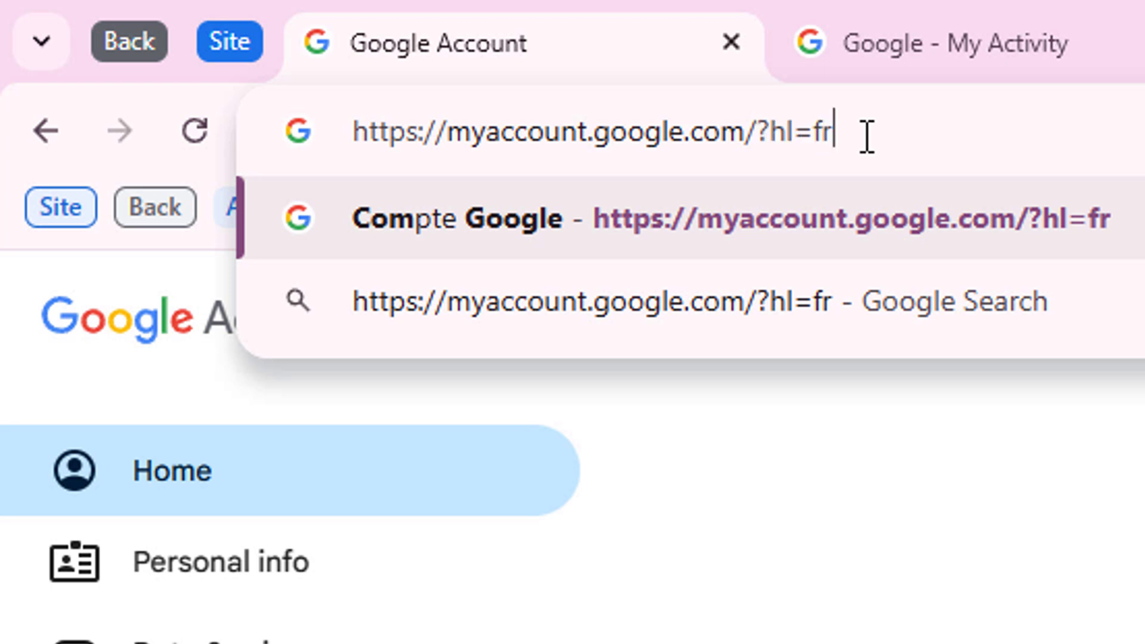
key("Return")
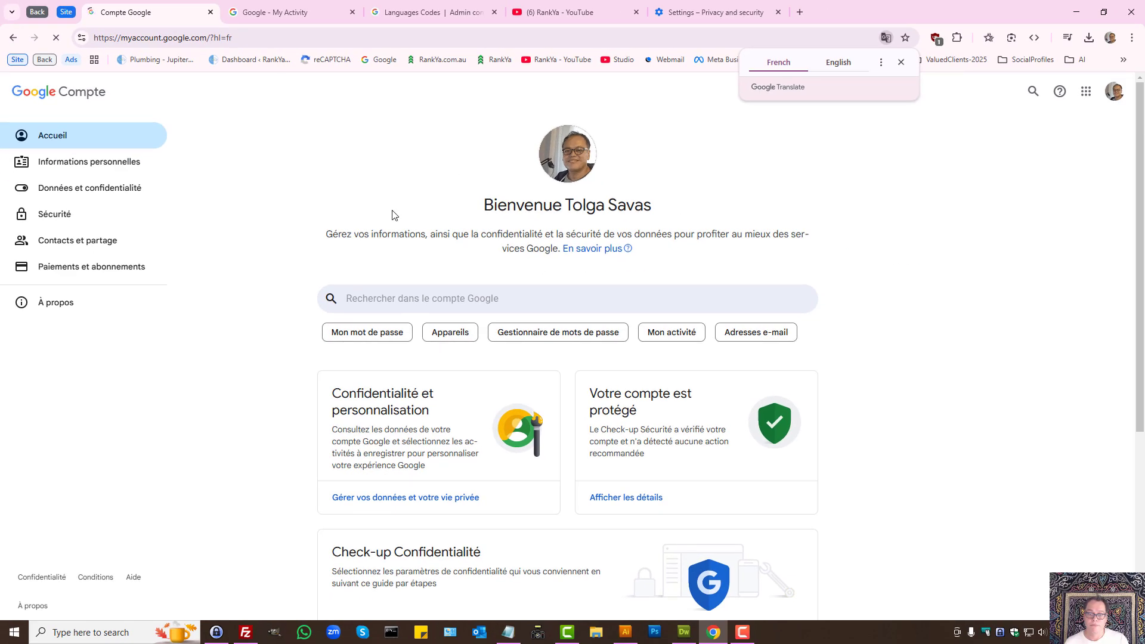
Switch the account page to Spanish by replacing fr with es
double_click(228, 39)
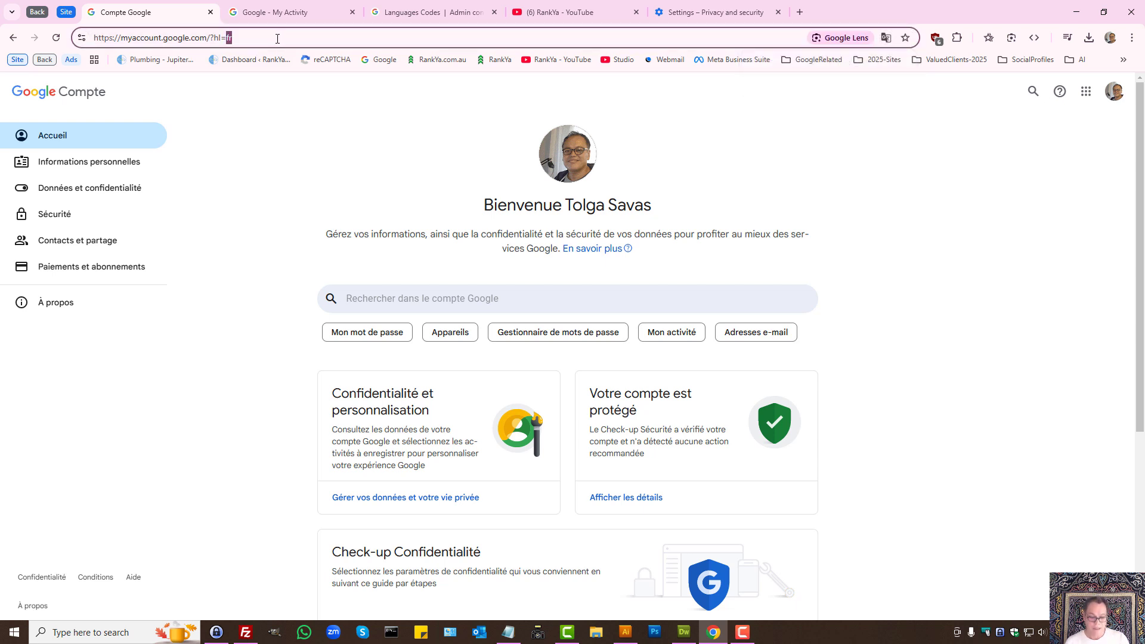
type("es")
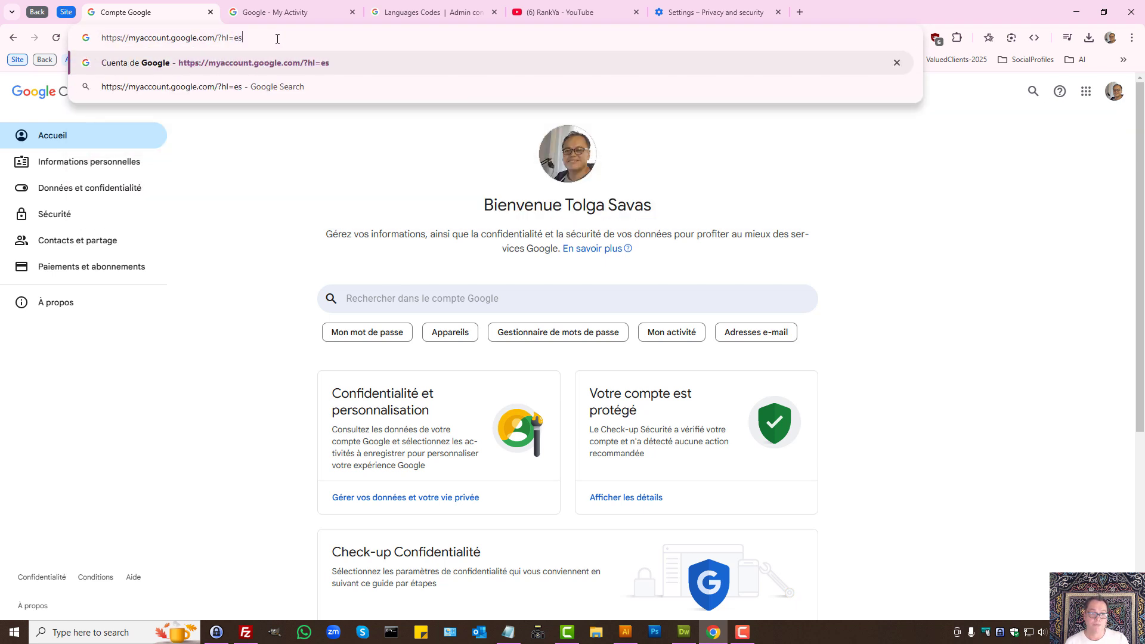
key("Return")
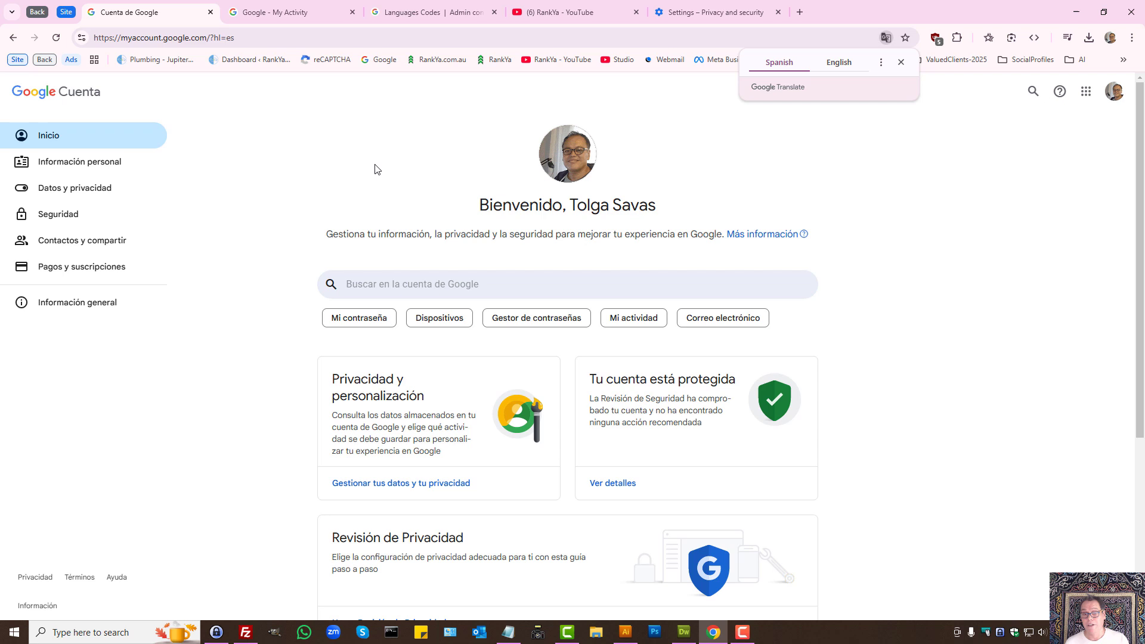
Check the Language Codes reference, then reload the account page in English with hl=en
left_click(434, 12)
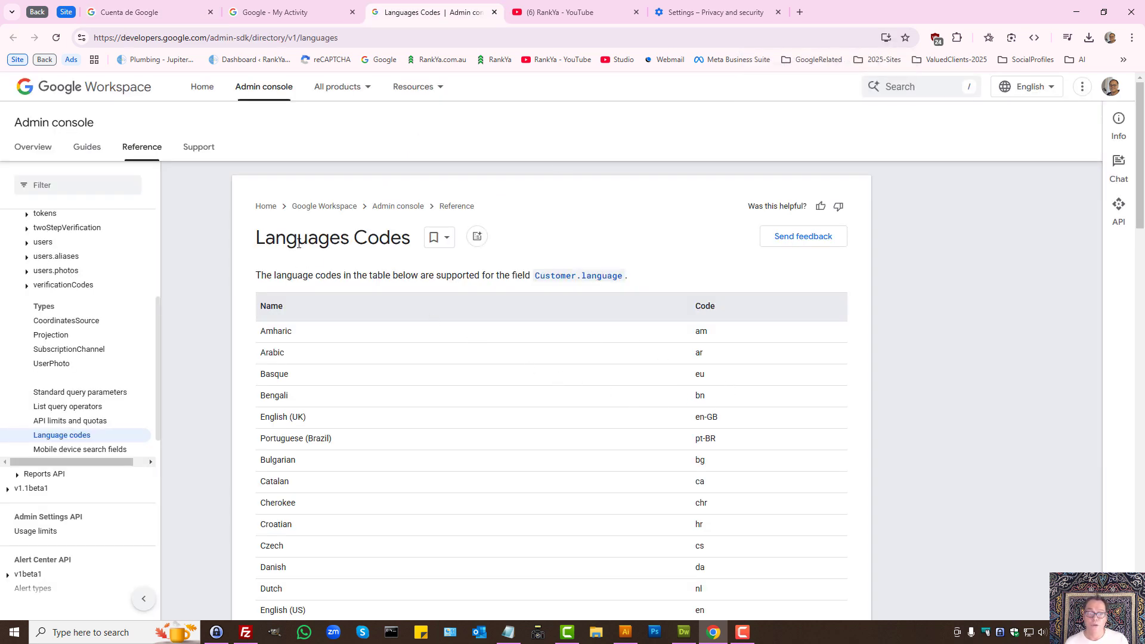
left_click(152, 11)
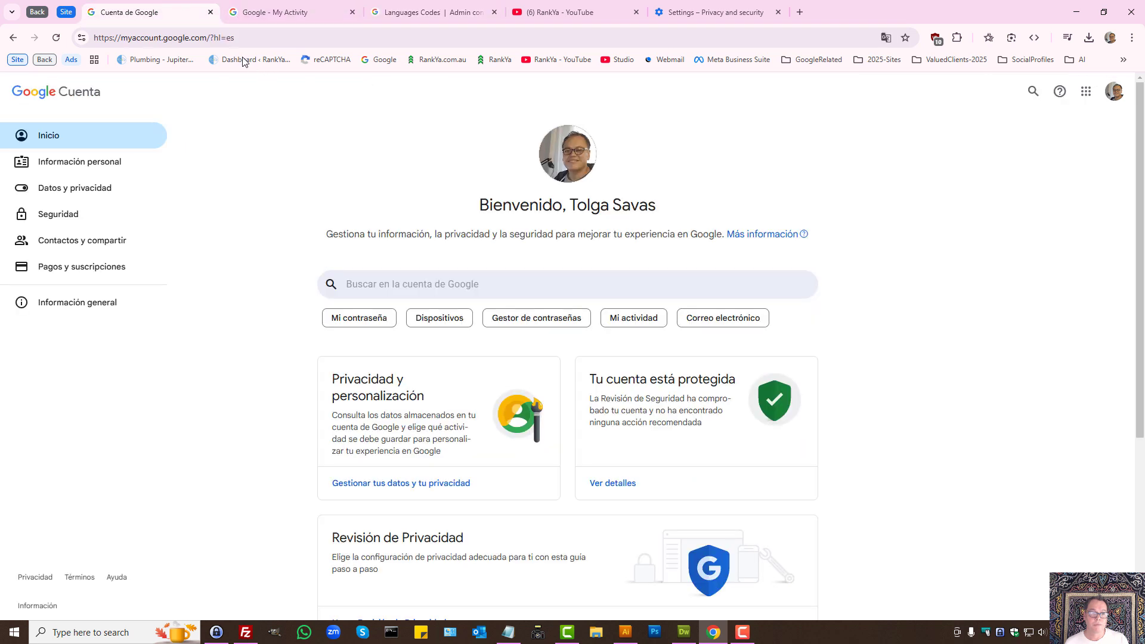
double_click(232, 38)
type("e")
type("n")
key("Return")
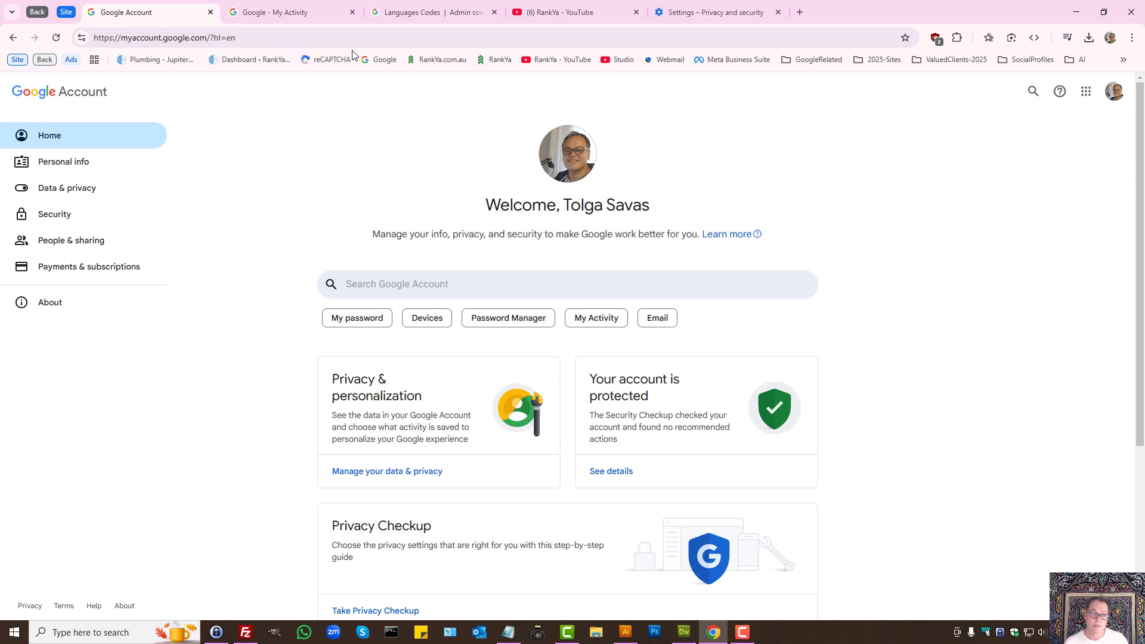
Open My Activity from Data & privacy and start an All time deletion
left_click(56, 197)
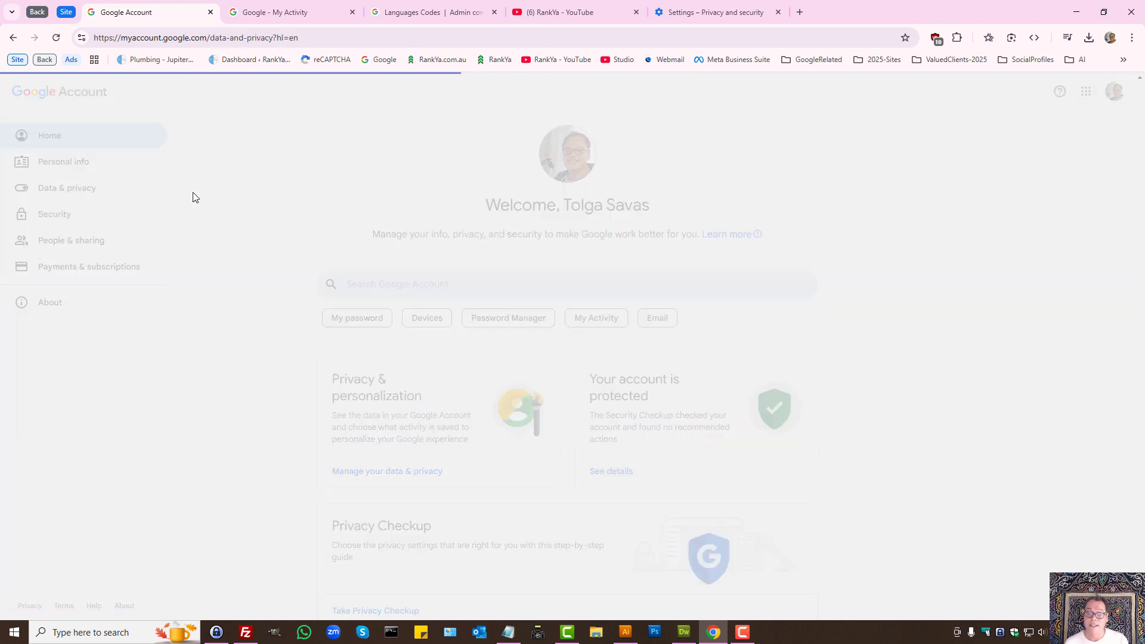
scroll(263, 285, "down", 6)
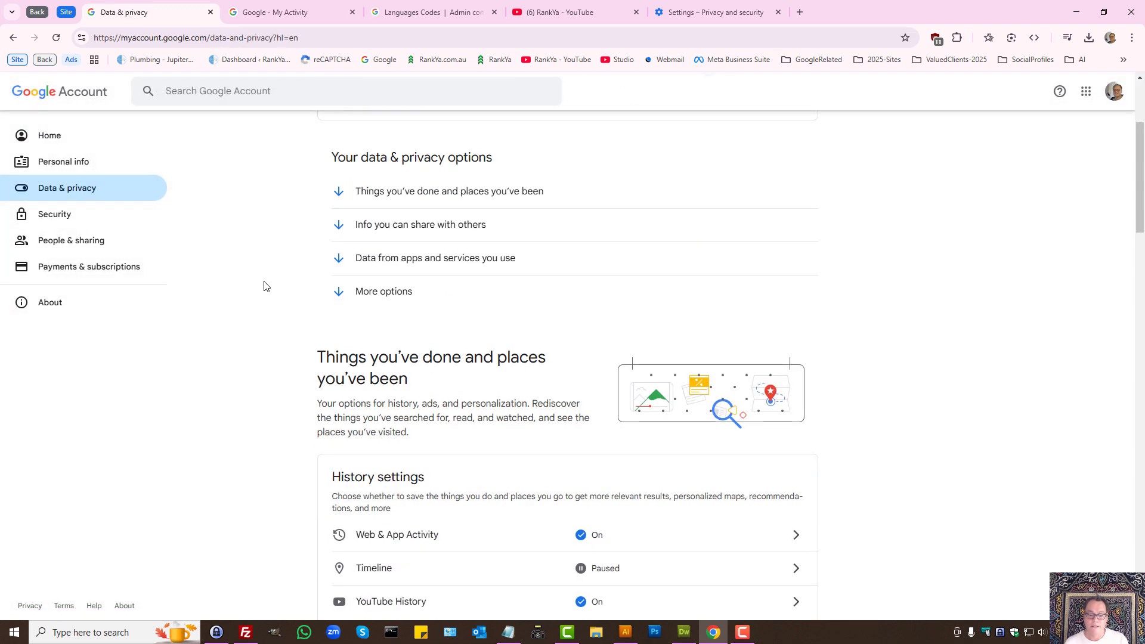
left_click(365, 462)
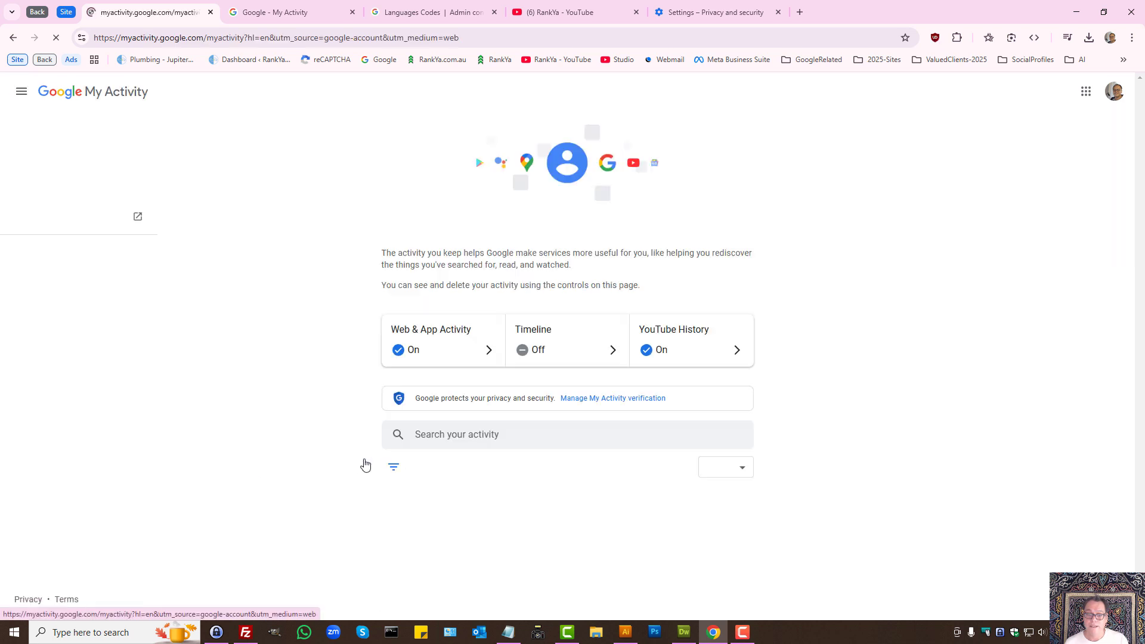
left_click(717, 468)
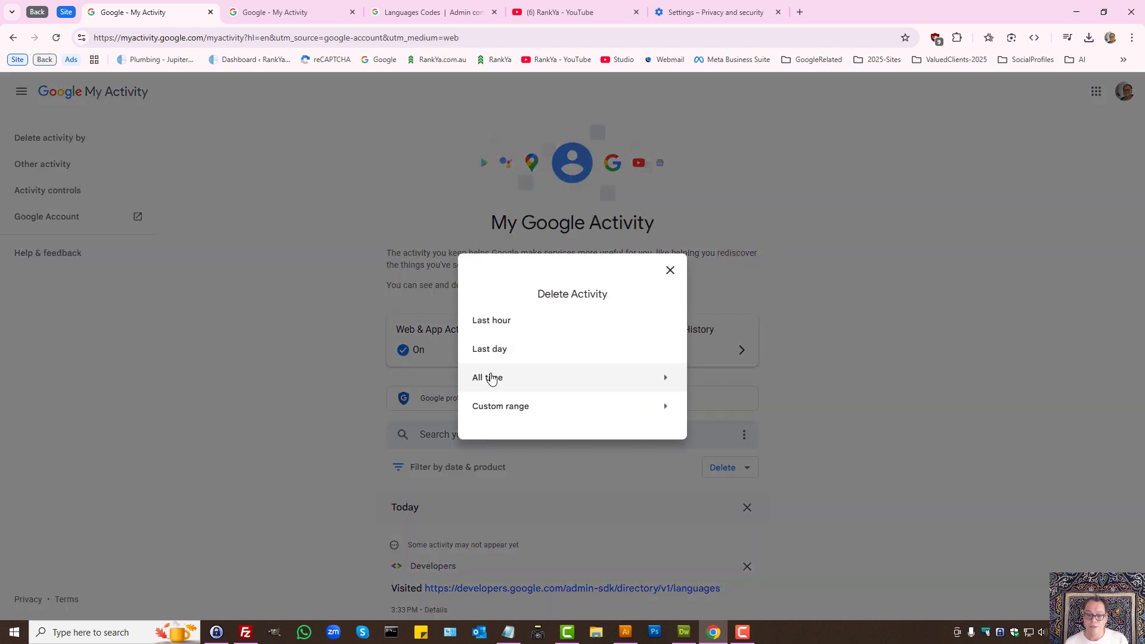
left_click(492, 378)
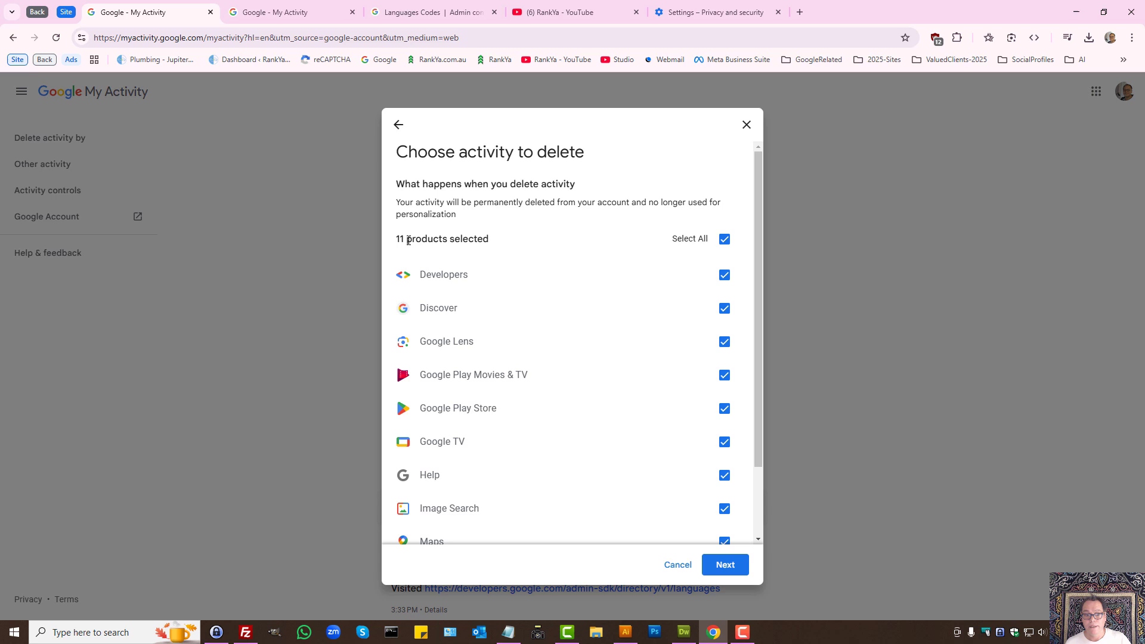
Uncheck Developers so 10 of the 11 products stay selected for deletion
left_click_drag(393, 242, 492, 240)
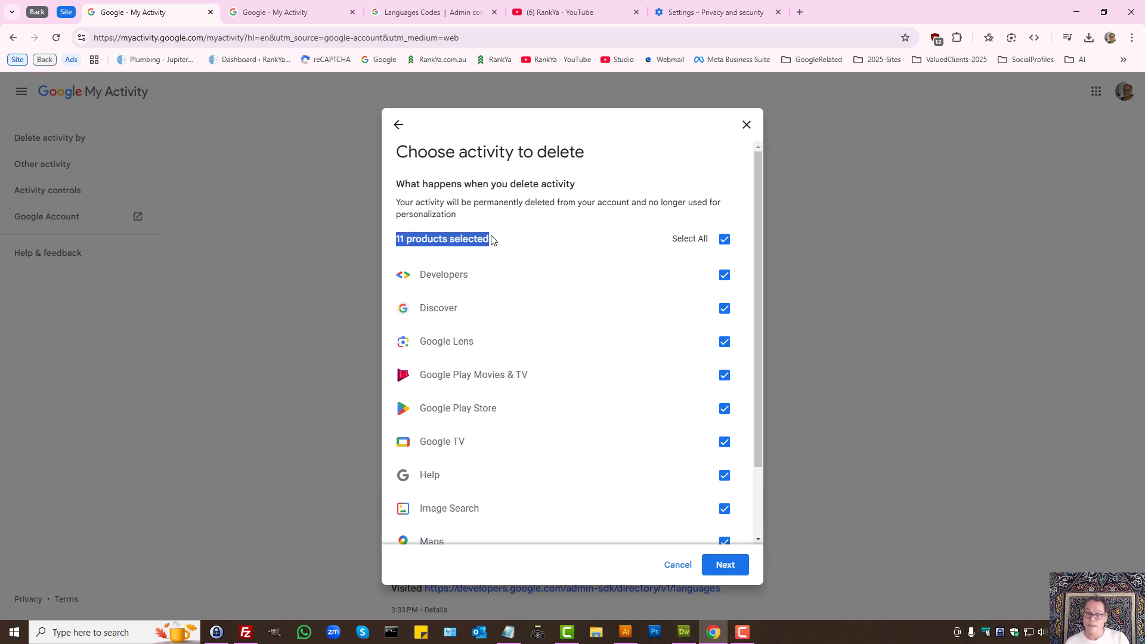
left_click(723, 239)
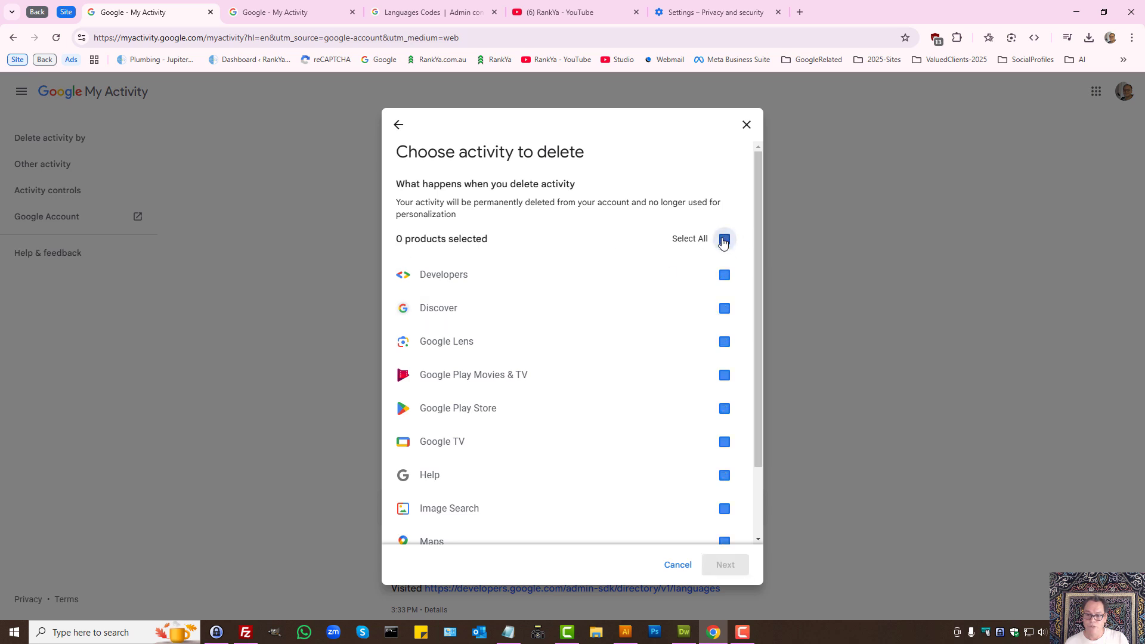
left_click(723, 240)
left_click(725, 275)
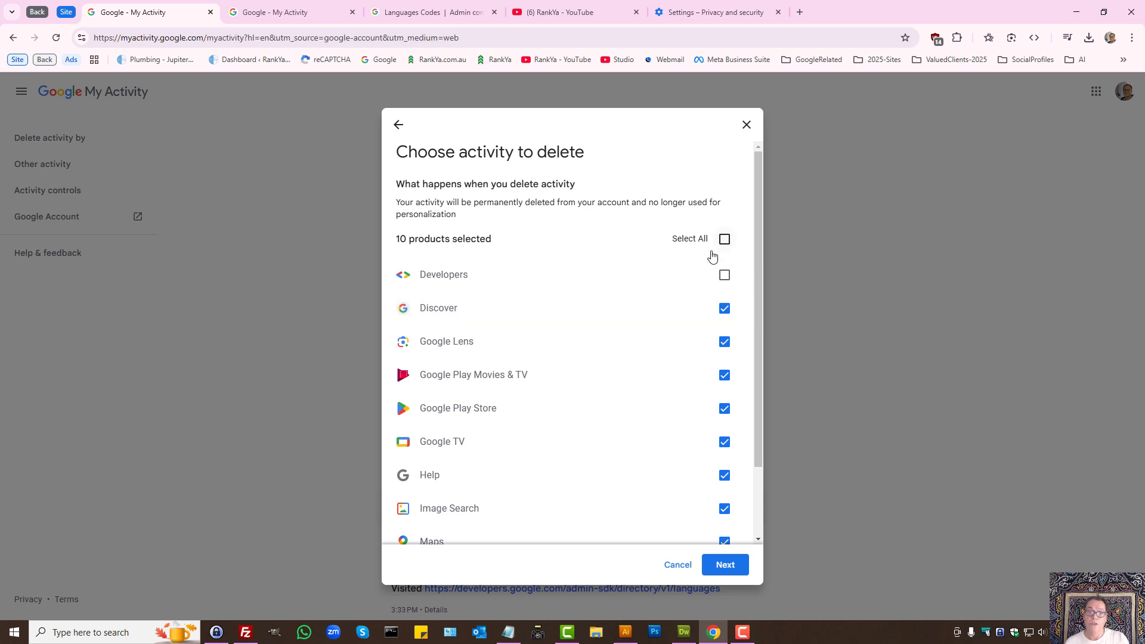
Advance to the deletion confirmation, then close it with X without deleting anything
left_click(721, 563)
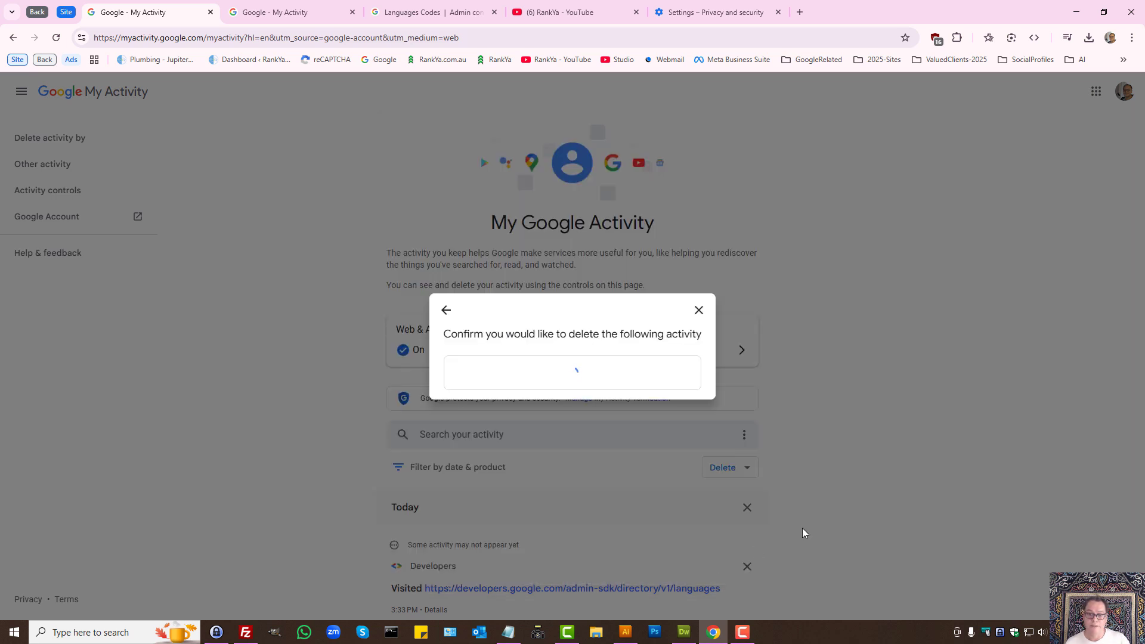
left_click(693, 493)
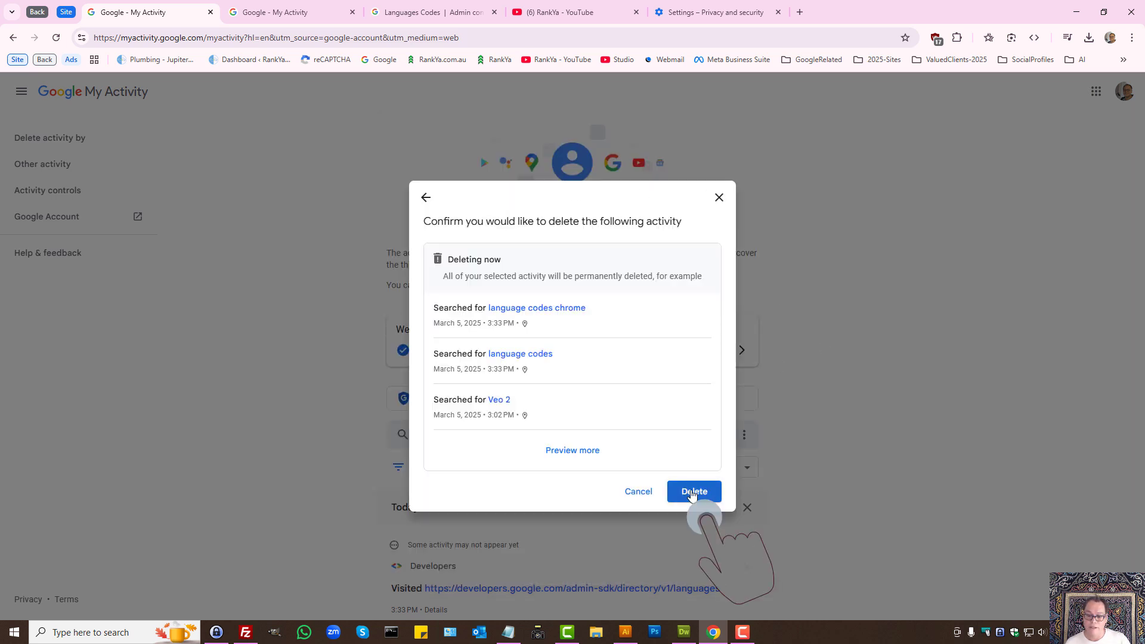
left_click(719, 198)
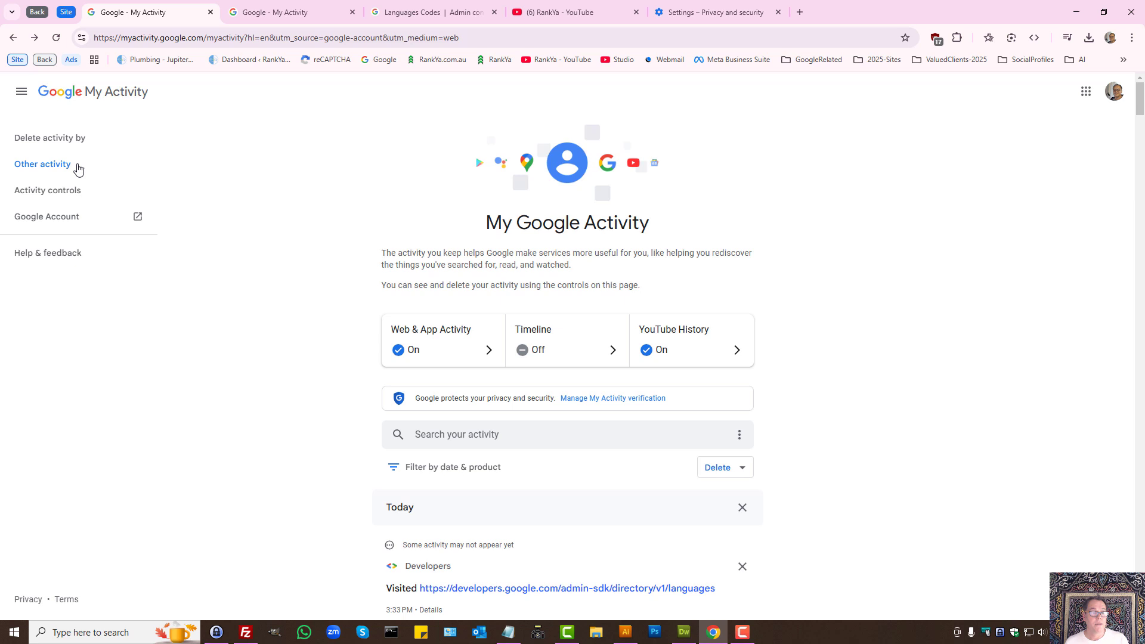
Review the Web & App Activity and Gemini Apps activity sections on the Other activity tab, then go back
left_click(48, 167, "ctrl")
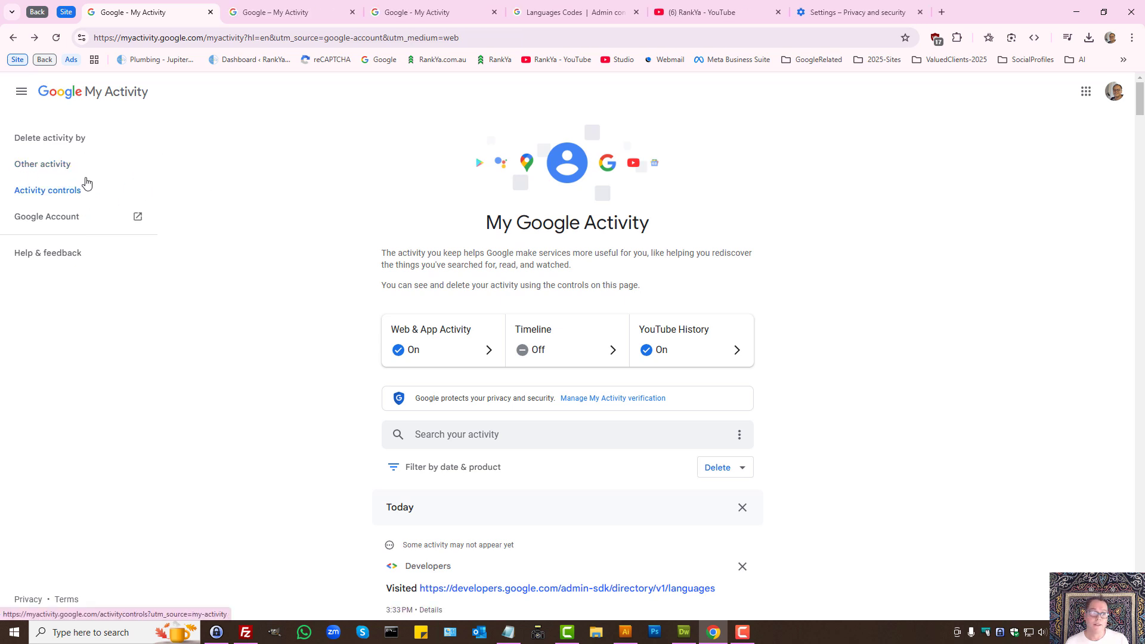
left_click(49, 168)
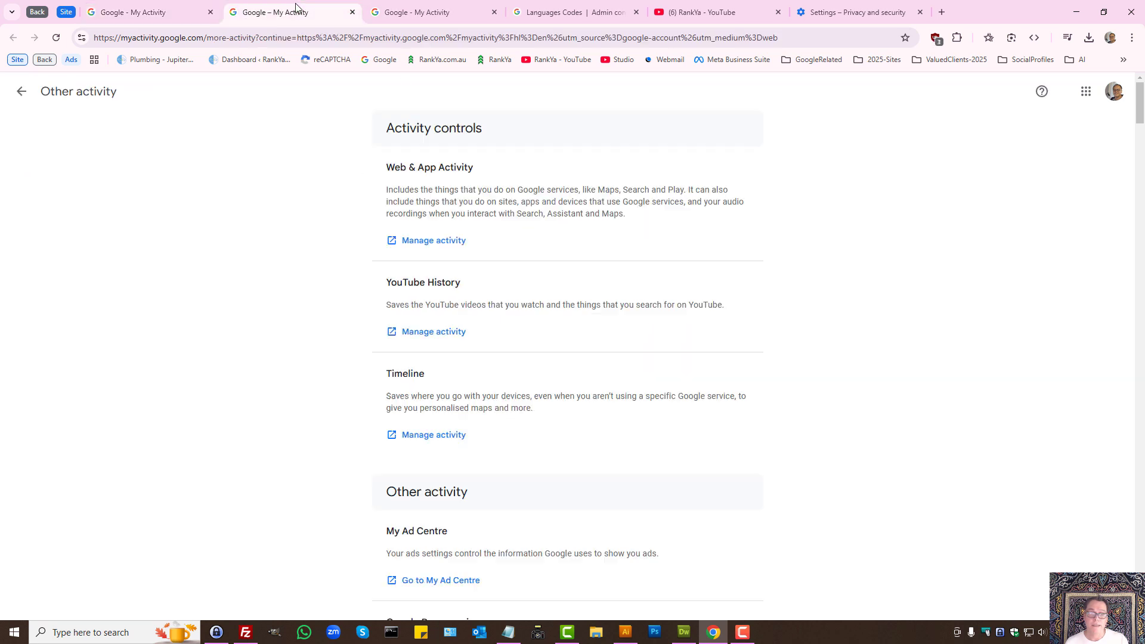
scroll(341, 353, "down", 3)
scroll(335, 286, "up", 3)
left_click_drag(382, 167, 473, 165)
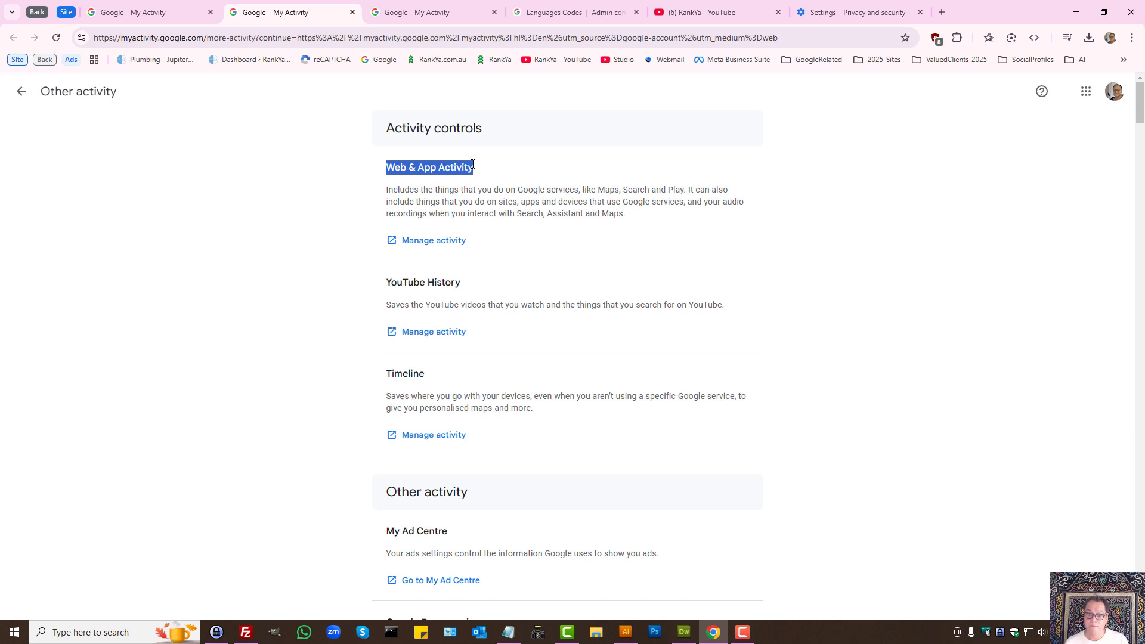
scroll(335, 398, "down", 10)
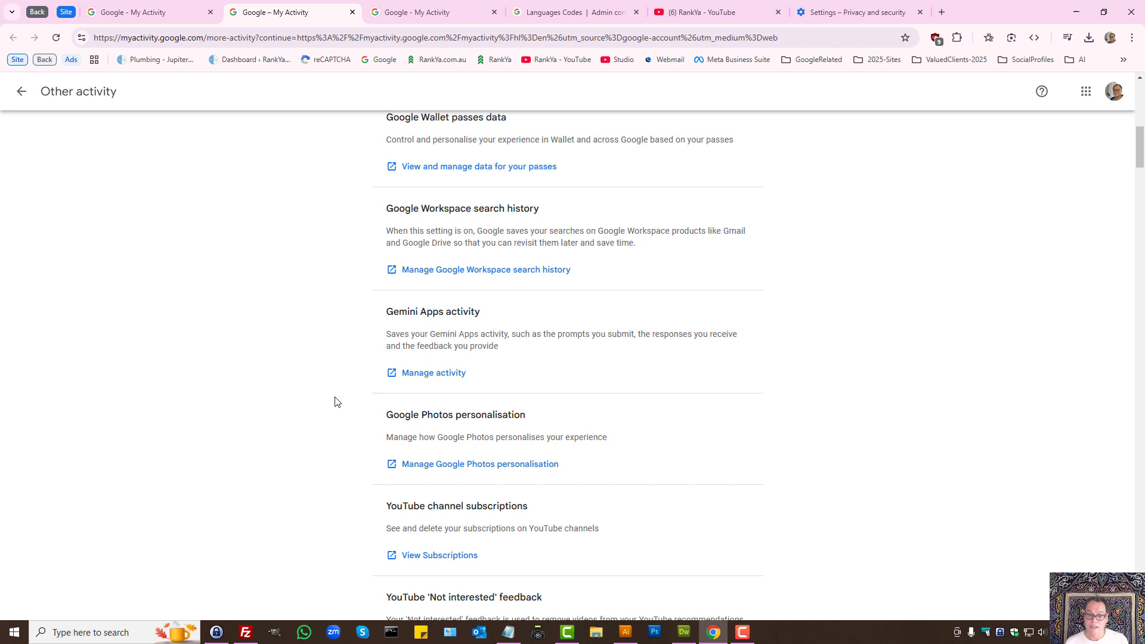
left_click_drag(385, 315, 494, 316)
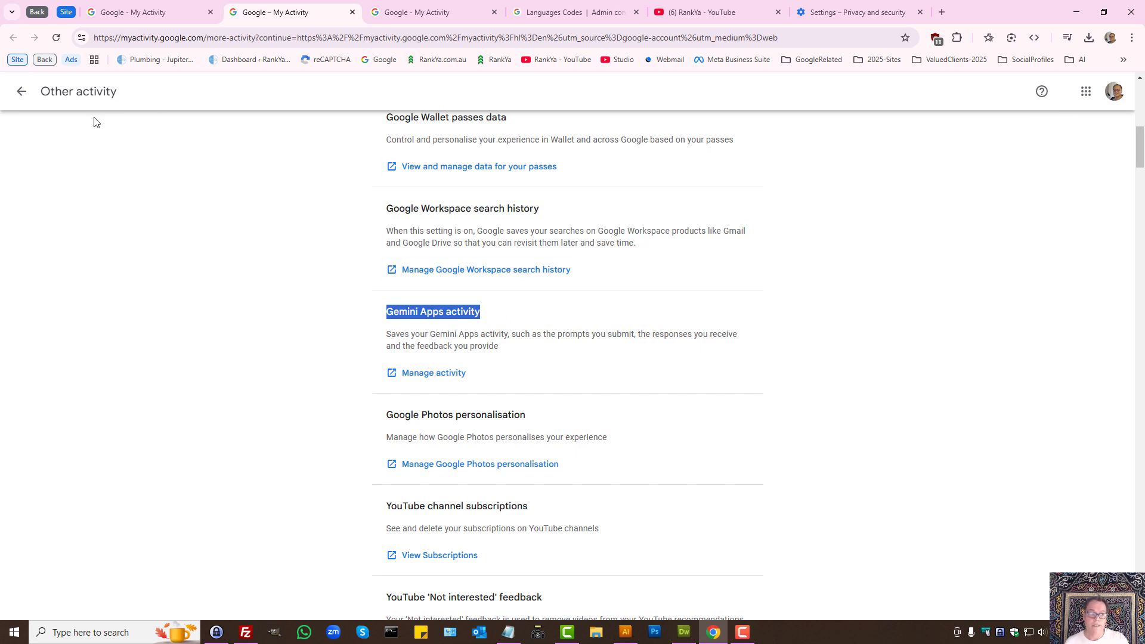
left_click(21, 91)
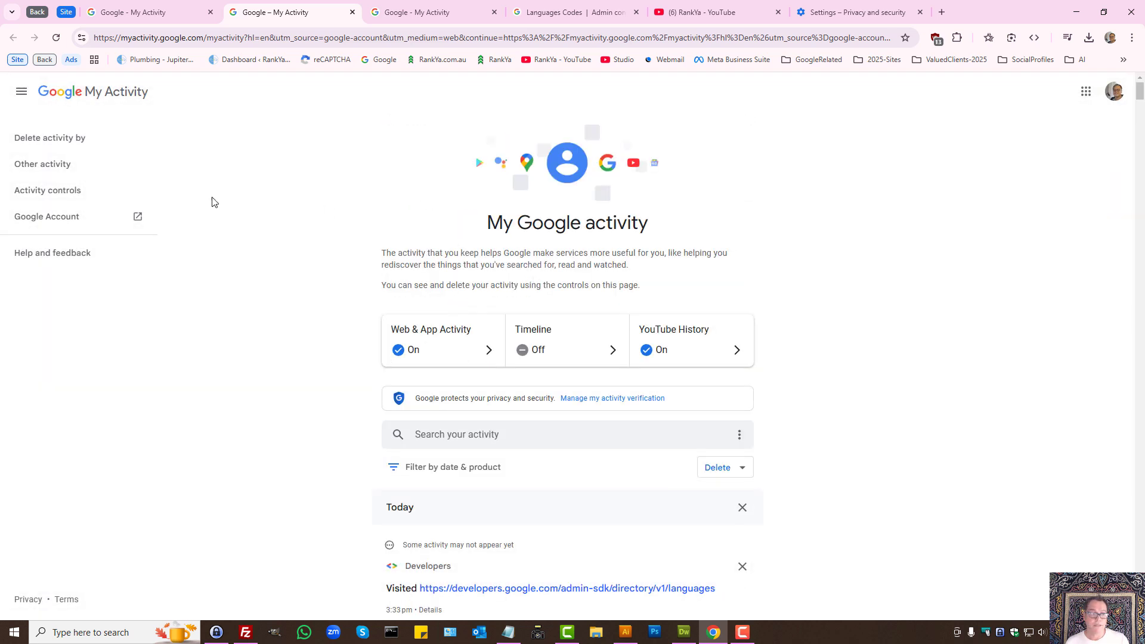
Open Activity controls and close the Web & App Activity Turn off menu without choosing
left_click(55, 192)
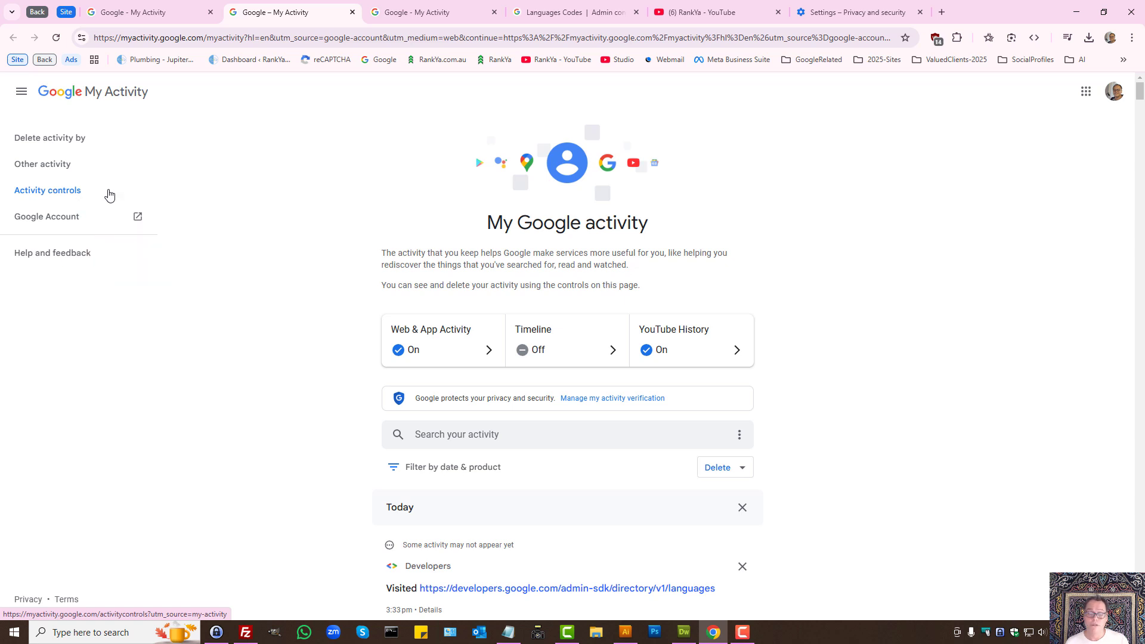
left_click(54, 196)
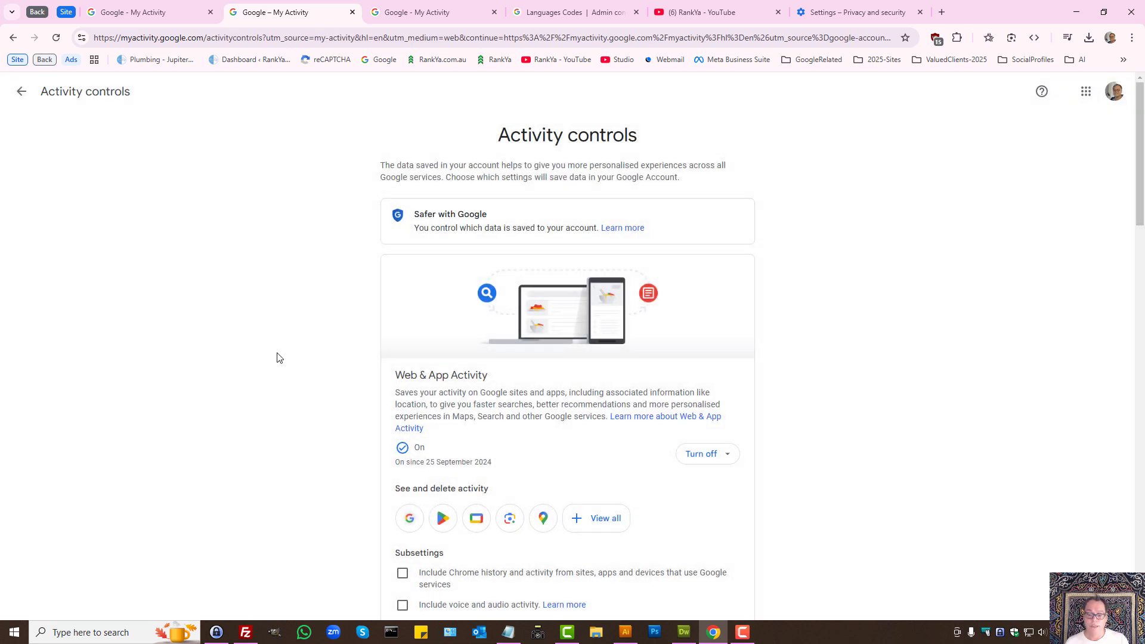
left_click(715, 455)
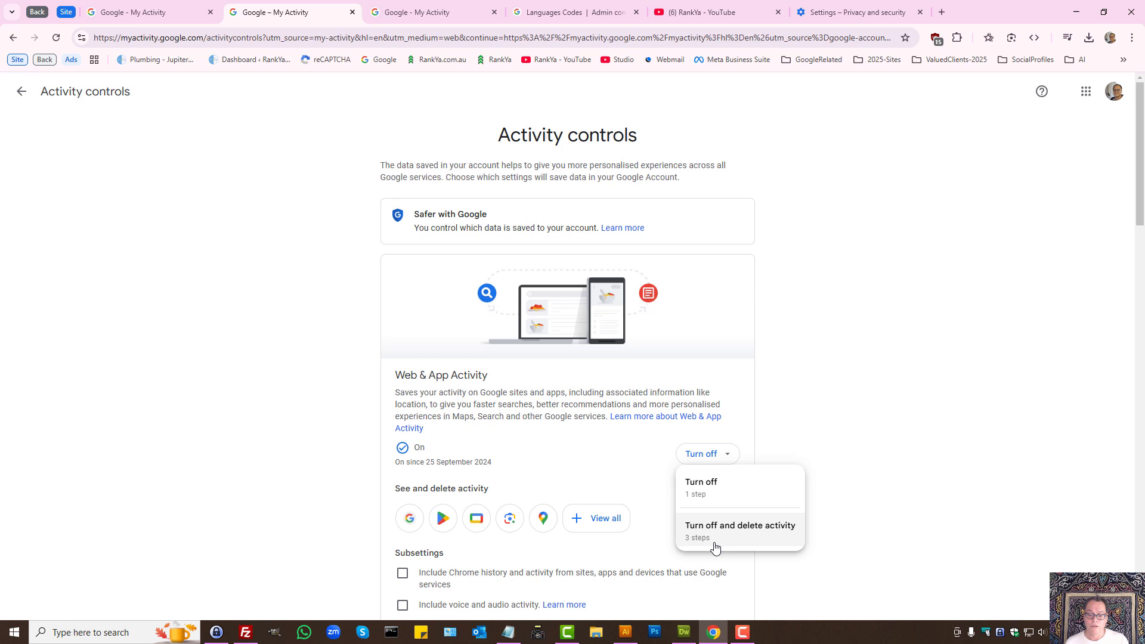
left_click(837, 364)
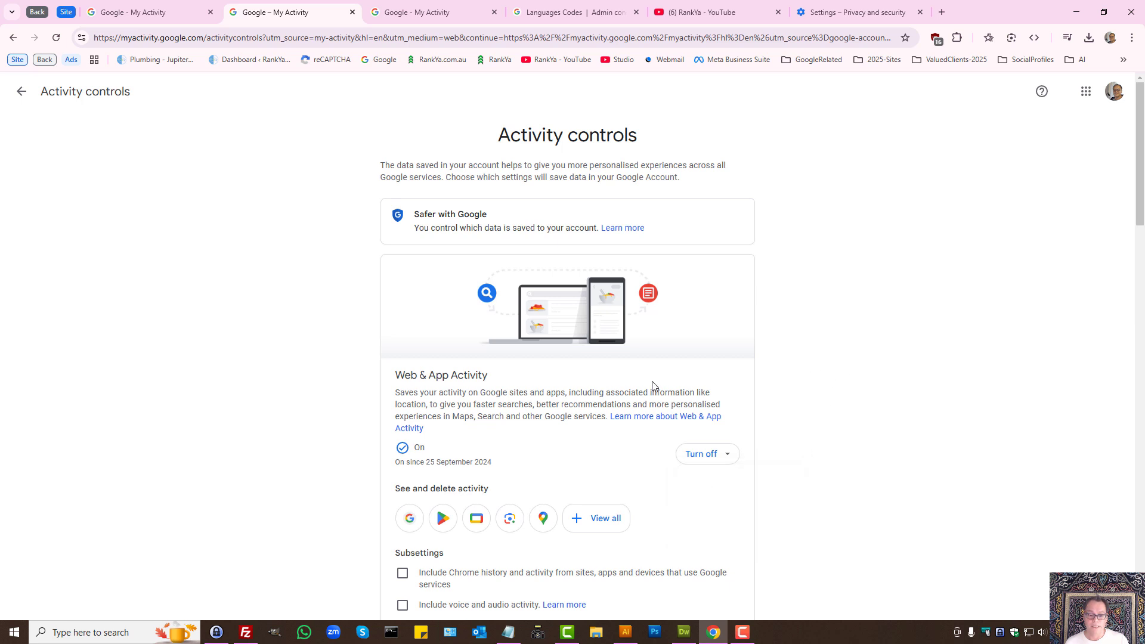
Review the Web & App Activity (on), Timeline (off) and YouTube History (on) cards
triple_click(581, 126)
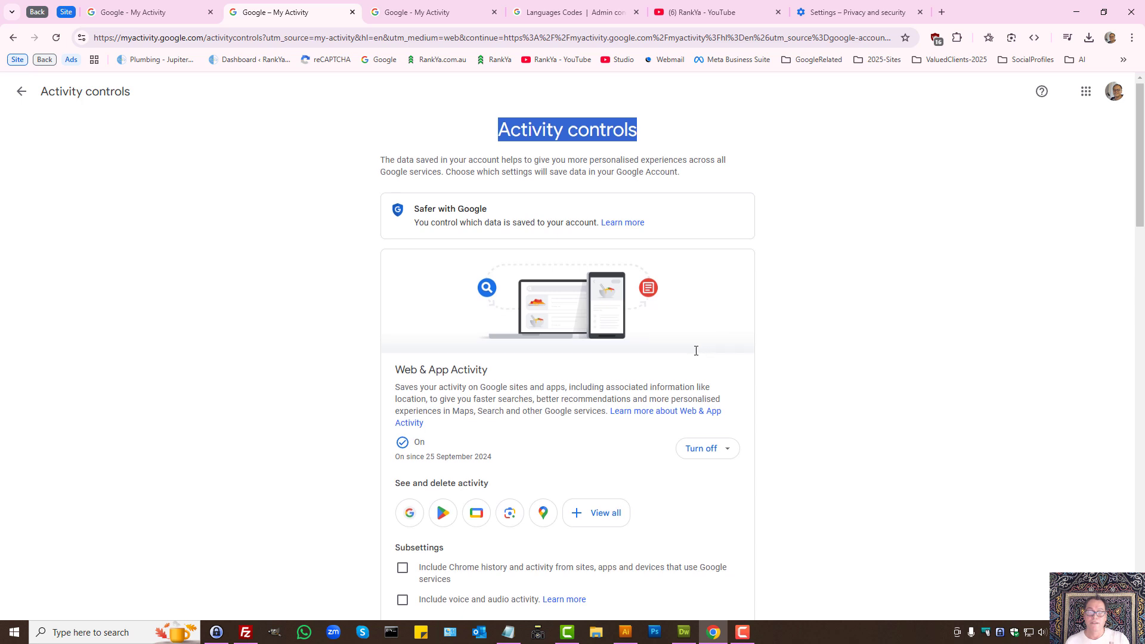
scroll(695, 352, "down", 3)
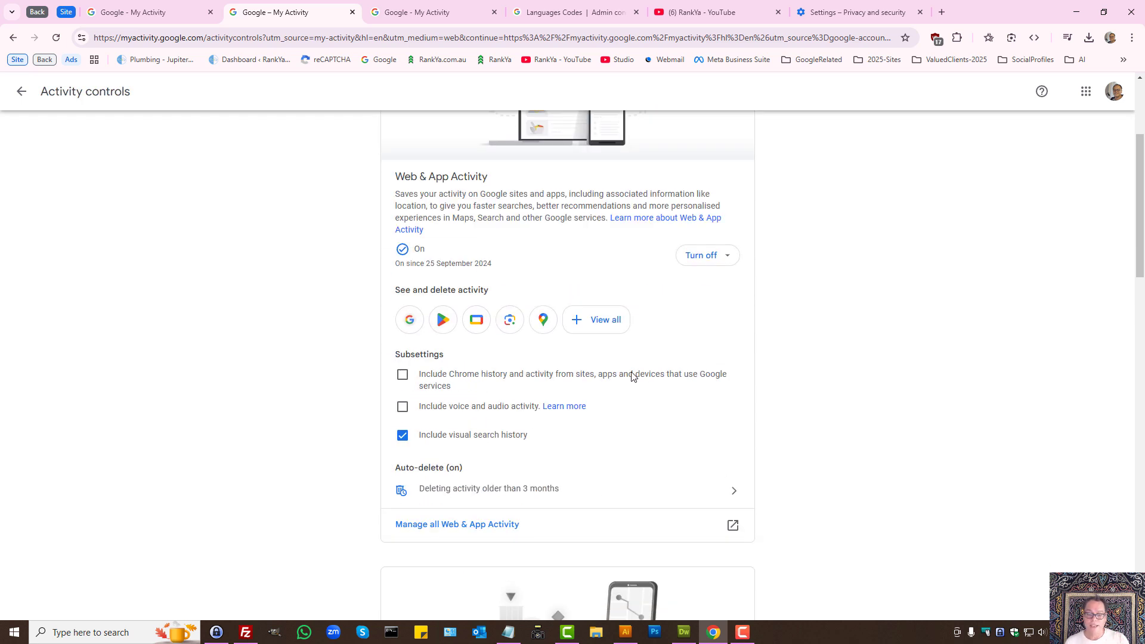
scroll(632, 376, "down", 3)
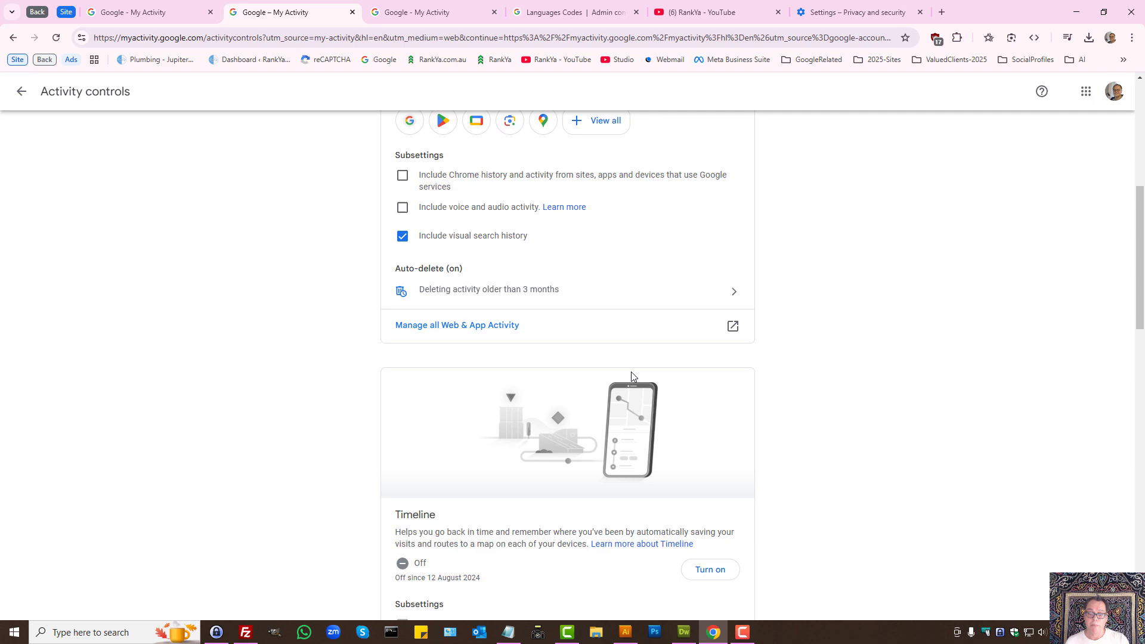
scroll(632, 375, "down", 9)
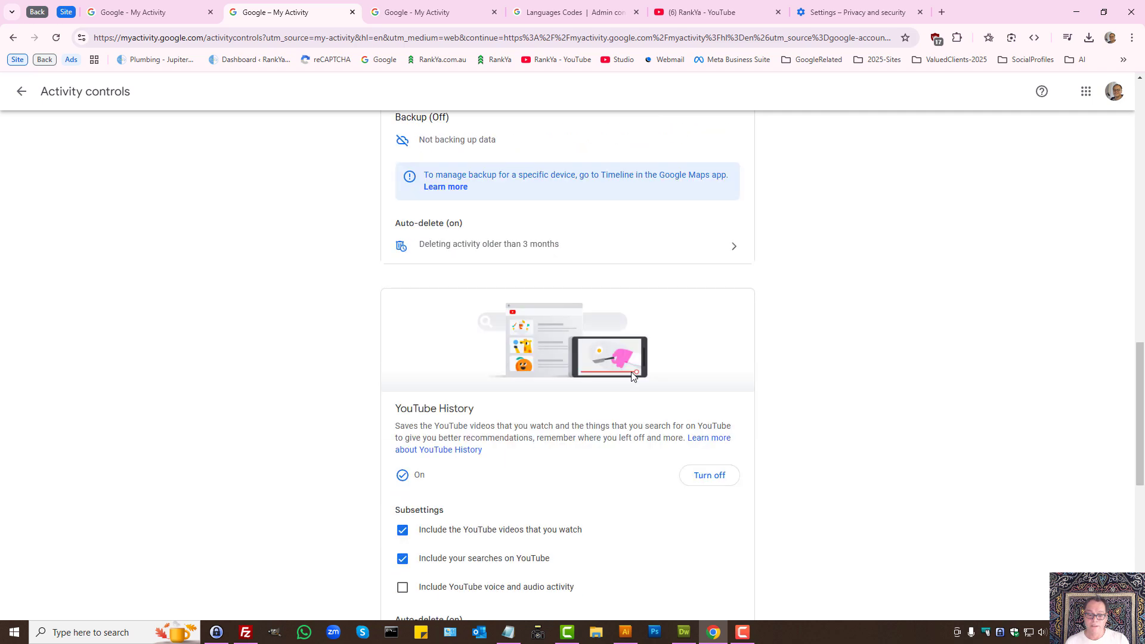
scroll(632, 376, "down", 7)
scroll(631, 379, "up", 5)
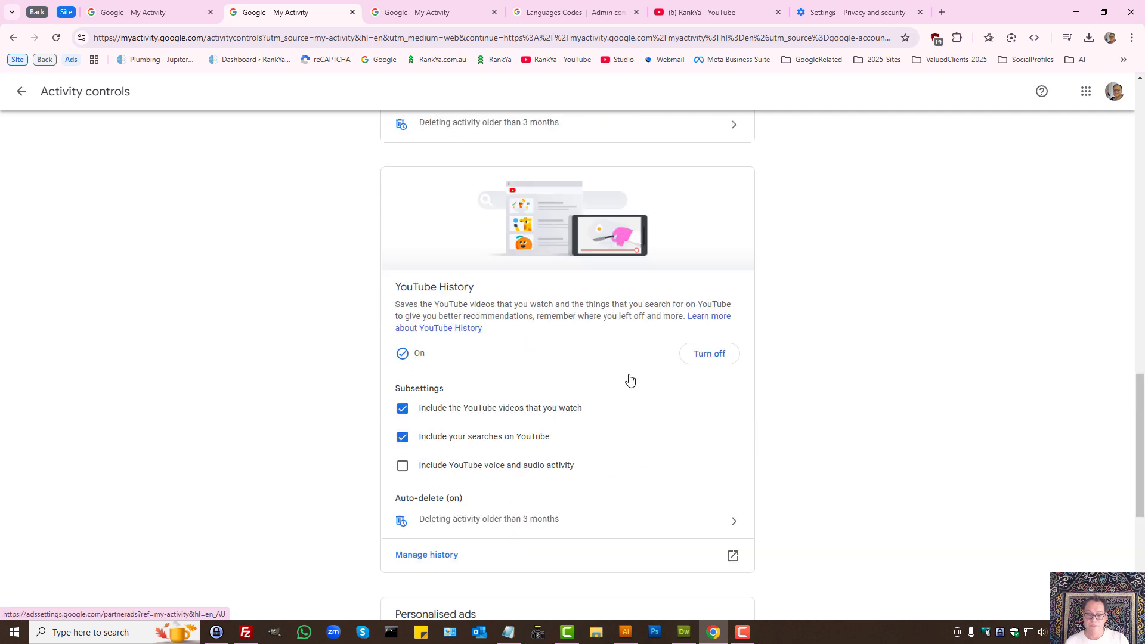
scroll(630, 380, "up", 15)
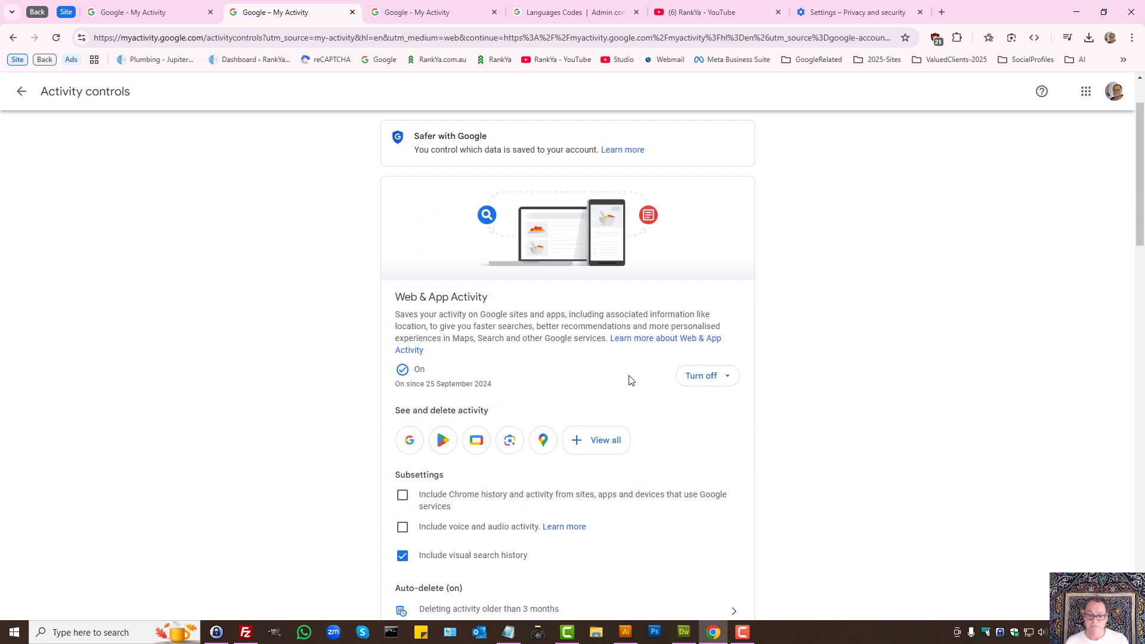
scroll(632, 380, "down", 3)
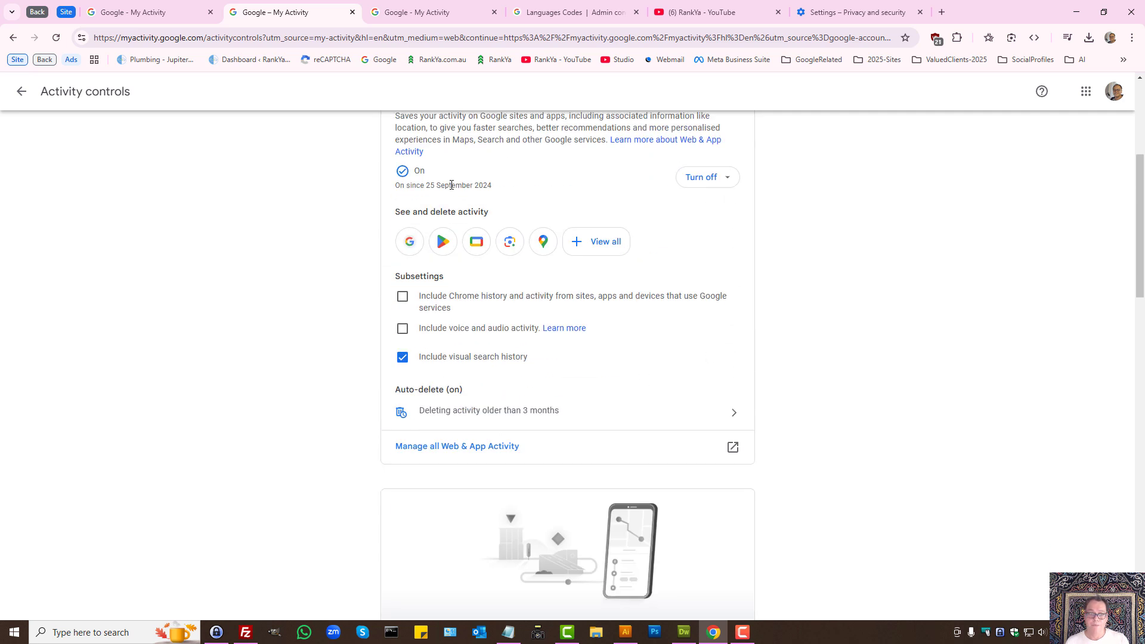
Turn Web & App Activity off without deleting history and dismiss the notices with Got it
left_click(722, 177)
left_click(696, 215)
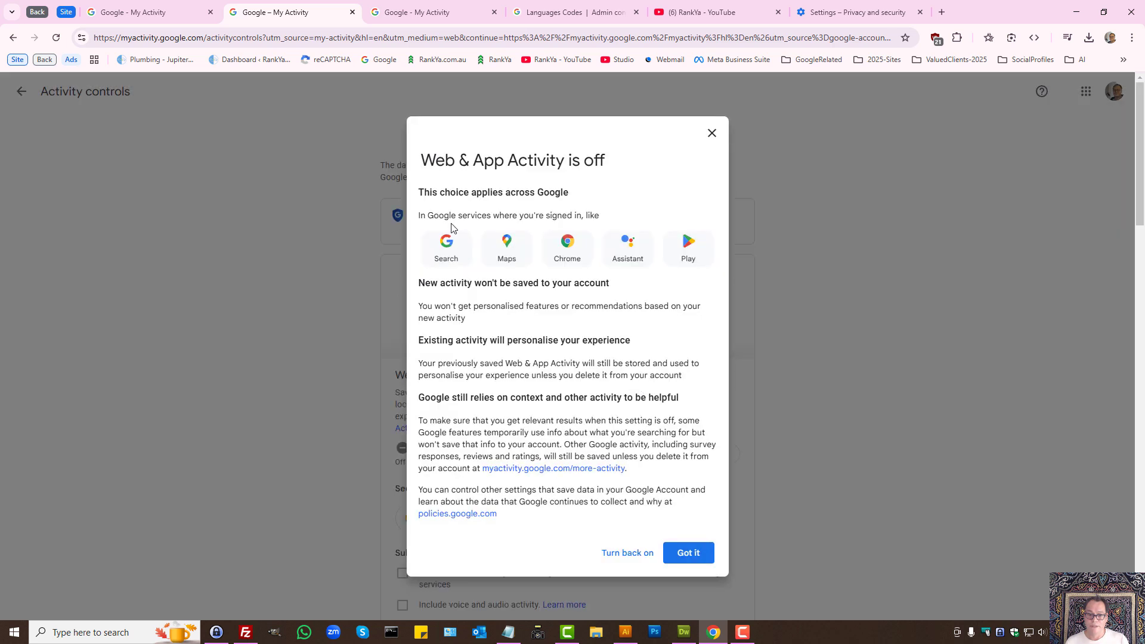
left_click_drag(437, 165, 624, 163)
triple_click(537, 161)
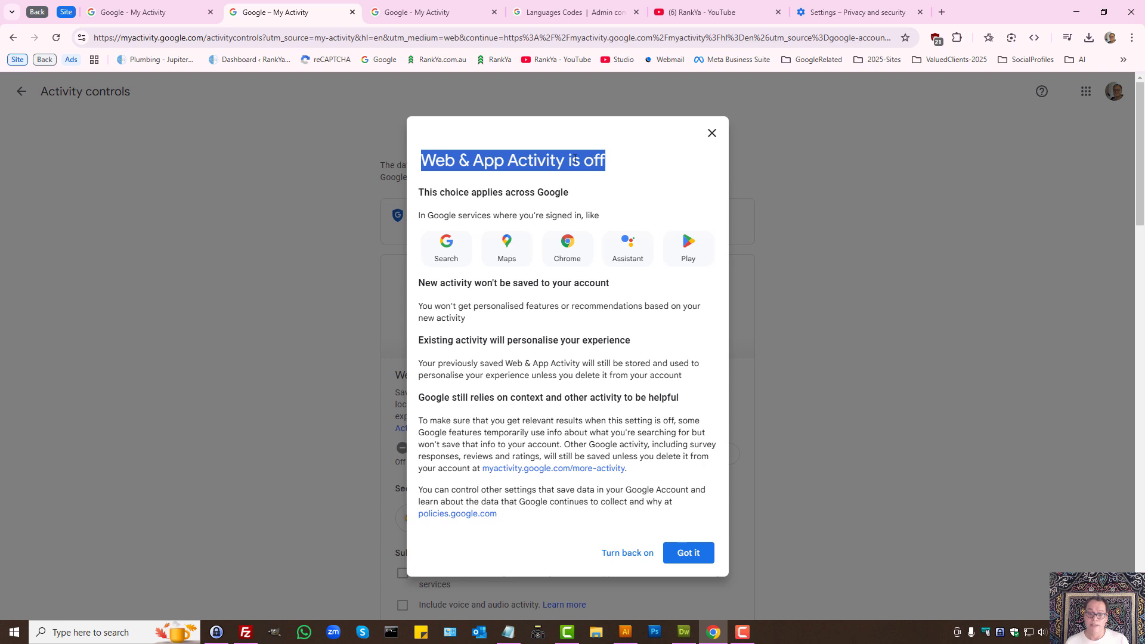
left_click(712, 135)
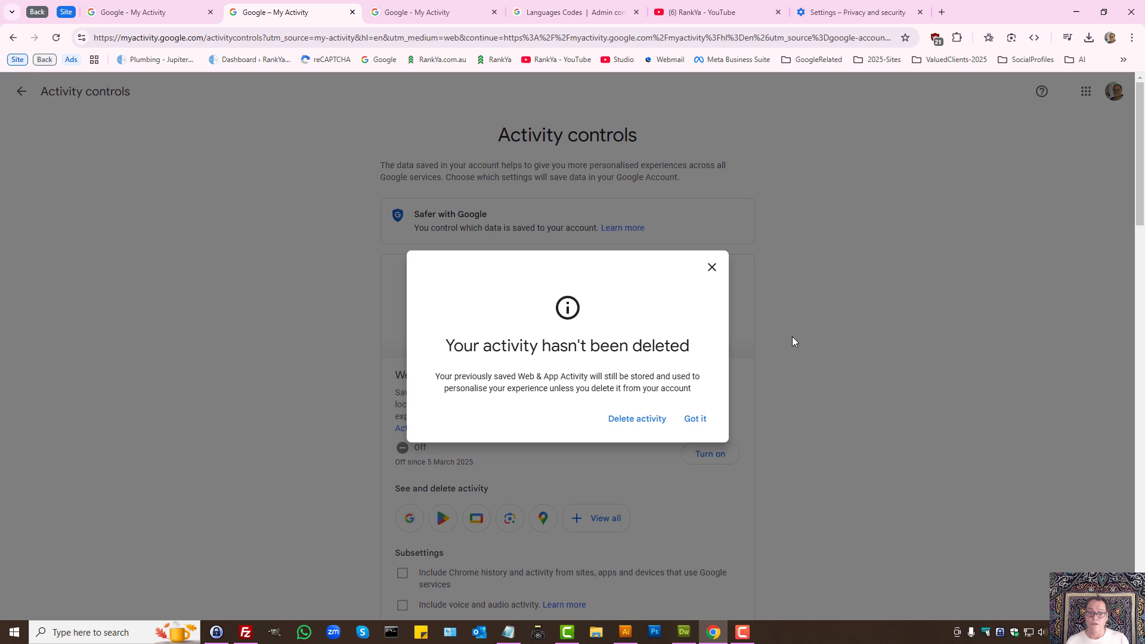
left_click_drag(579, 346, 682, 347)
left_click(679, 349)
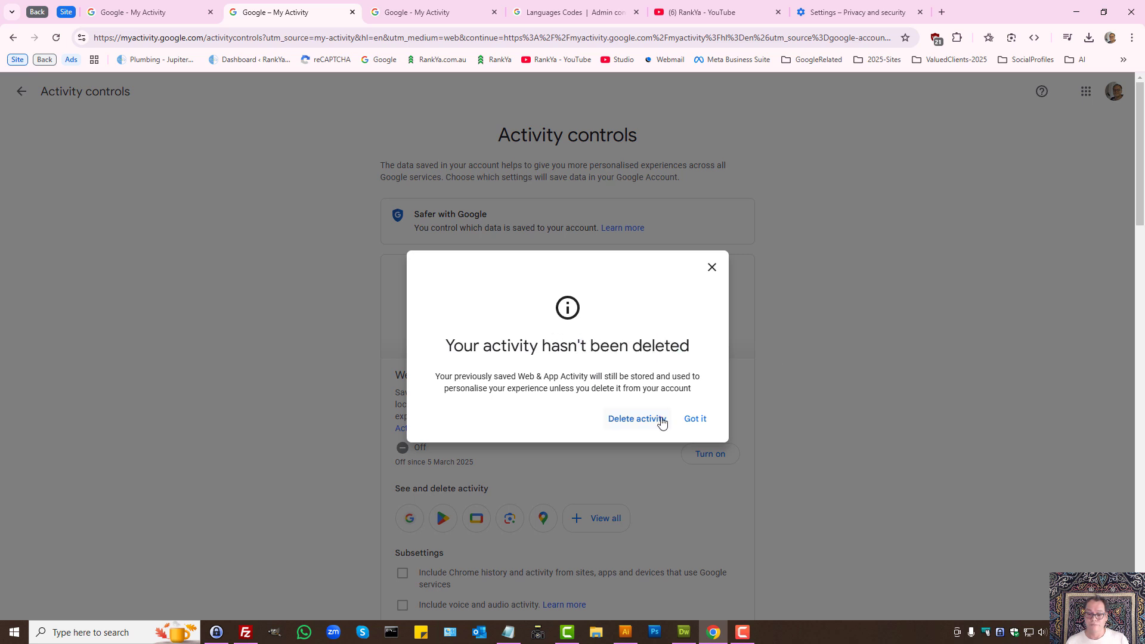
left_click(695, 419)
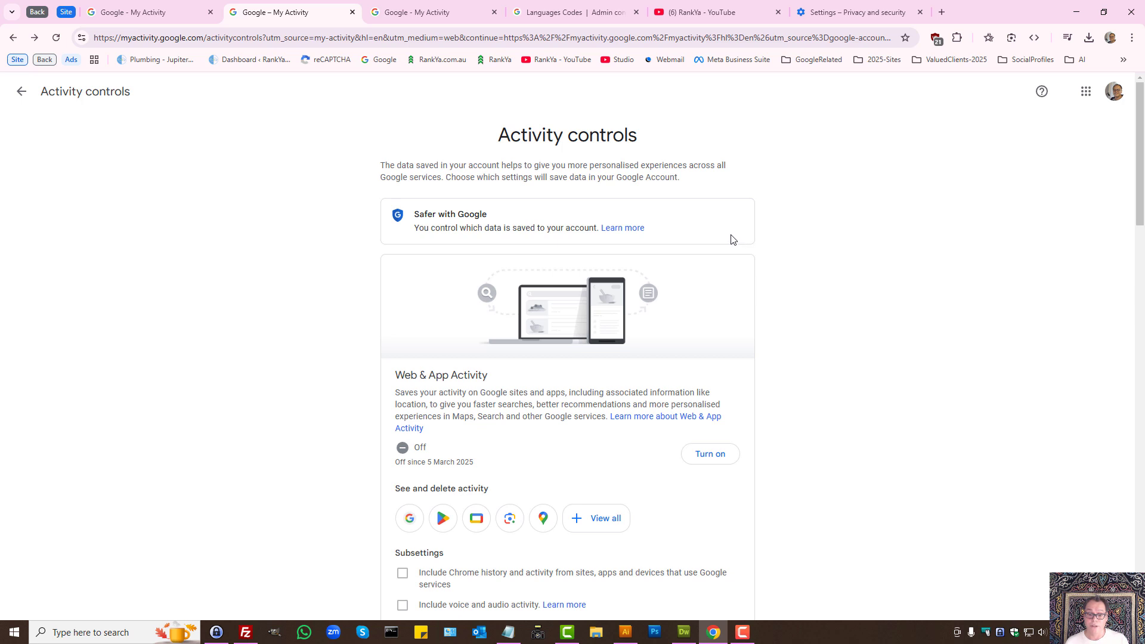
scroll(732, 238, "down", 2)
scroll(732, 238, "down", 2)
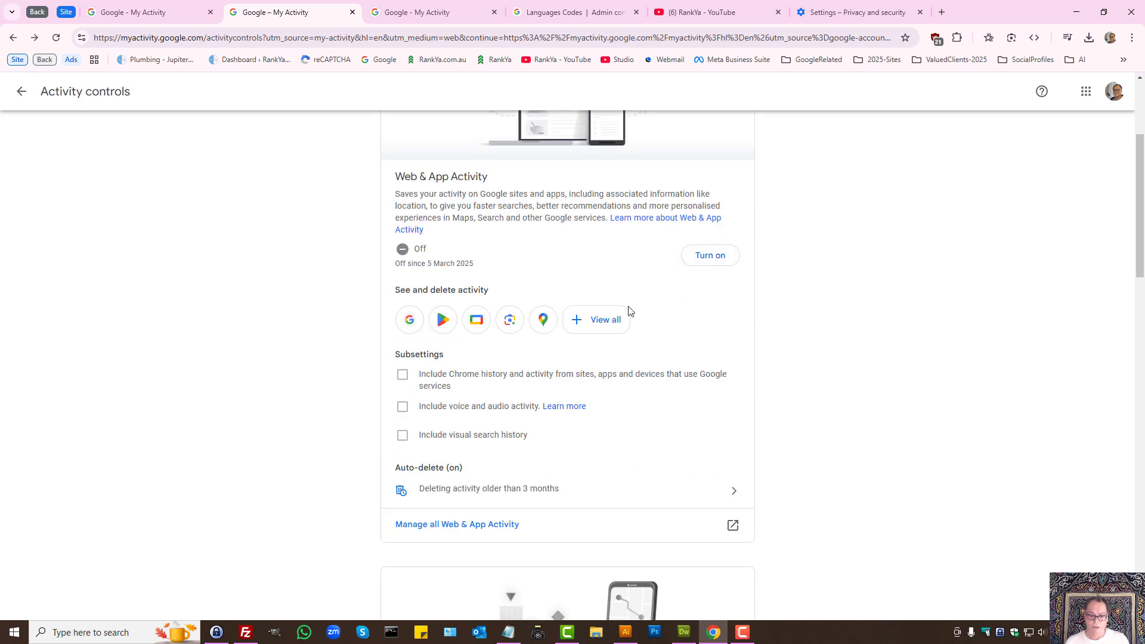
left_click(470, 496)
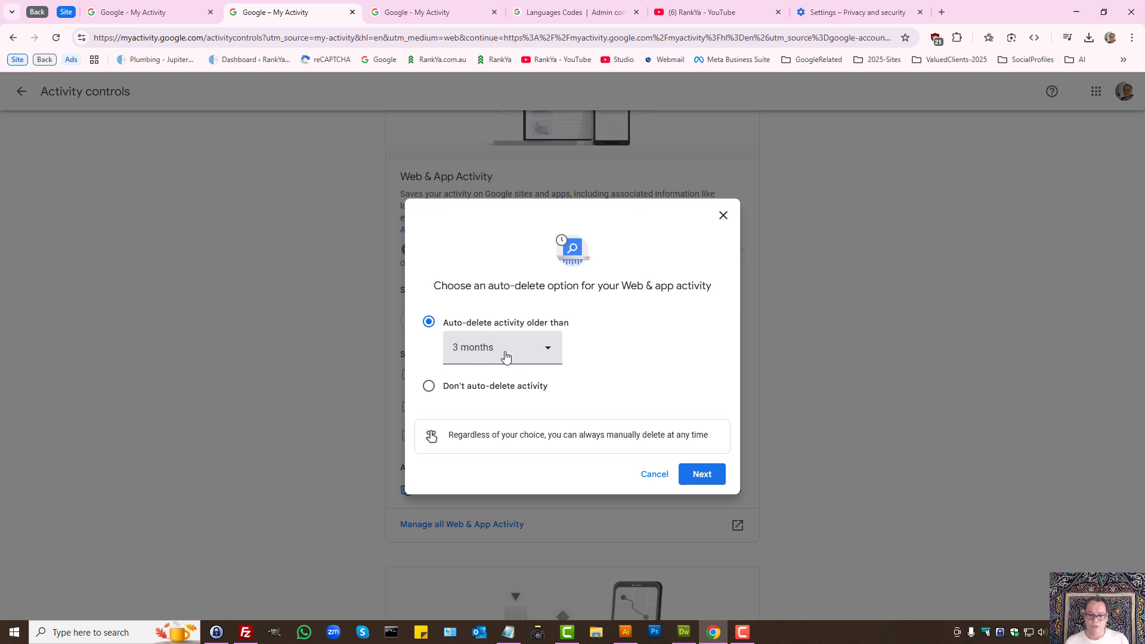
left_click(498, 351)
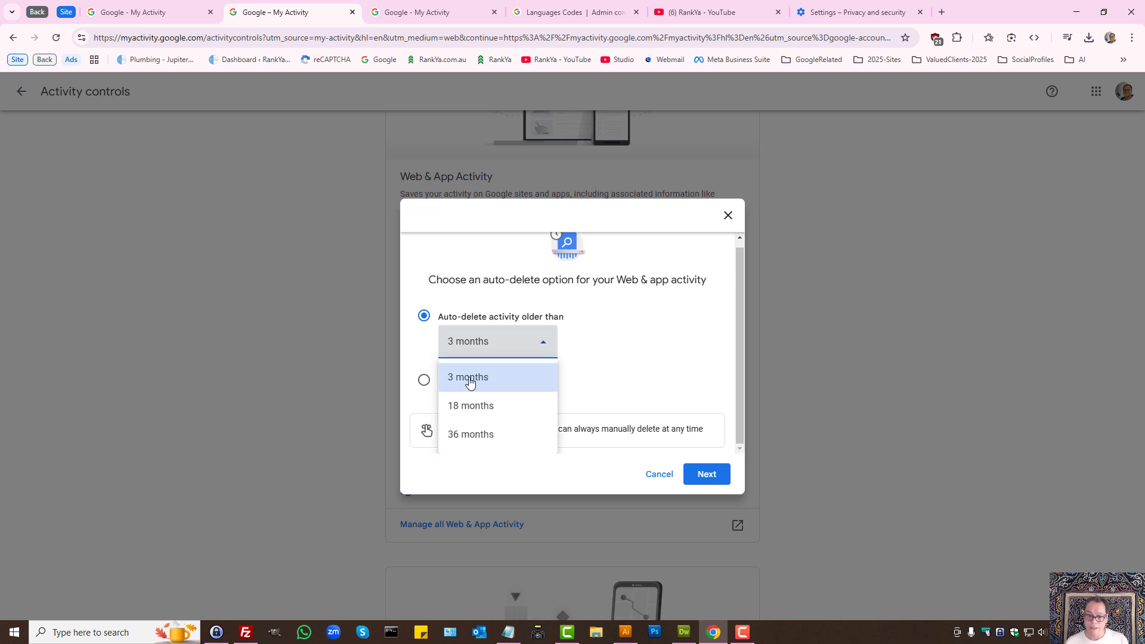
left_click(470, 379)
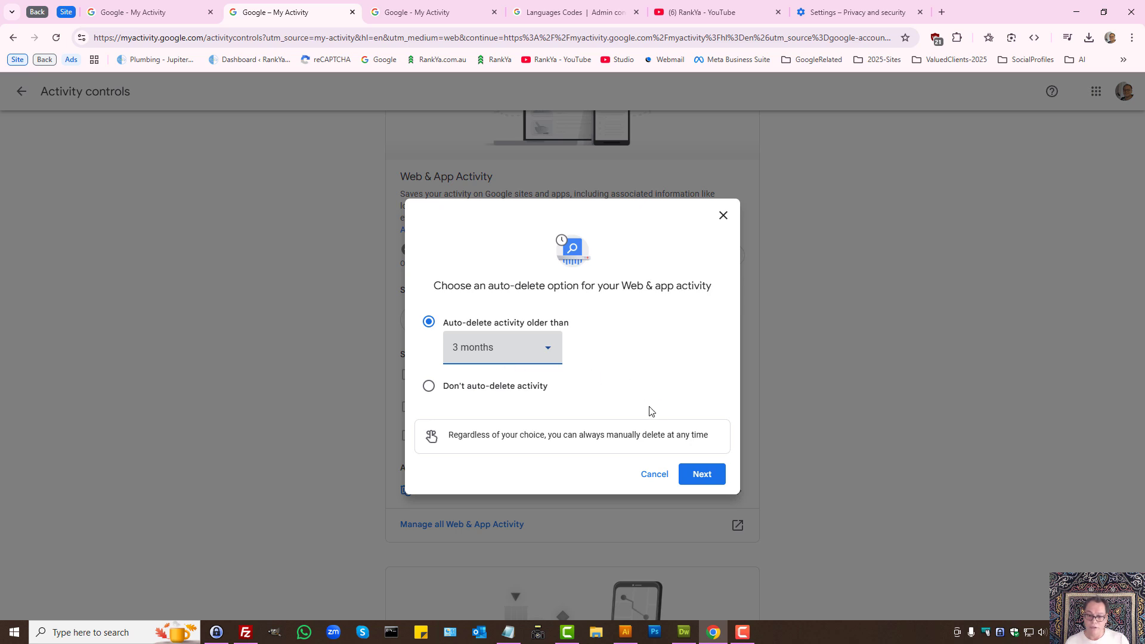
left_click(655, 477)
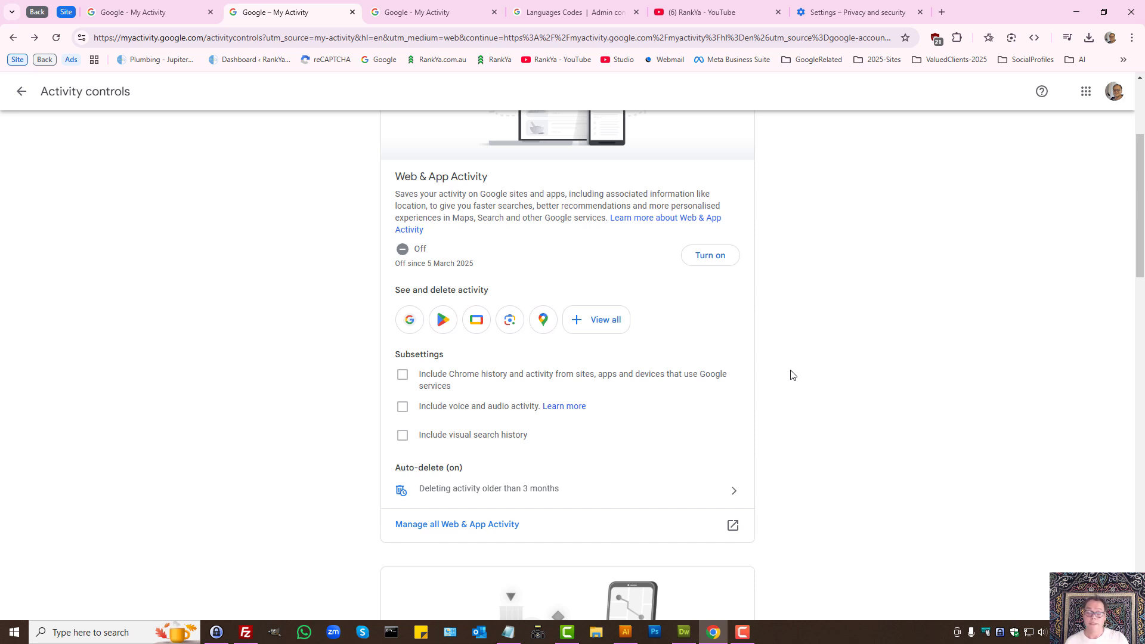
Scroll down Activity controls and follow the 'Manage all Web & App Activity' link
scroll(782, 376, "up", 4)
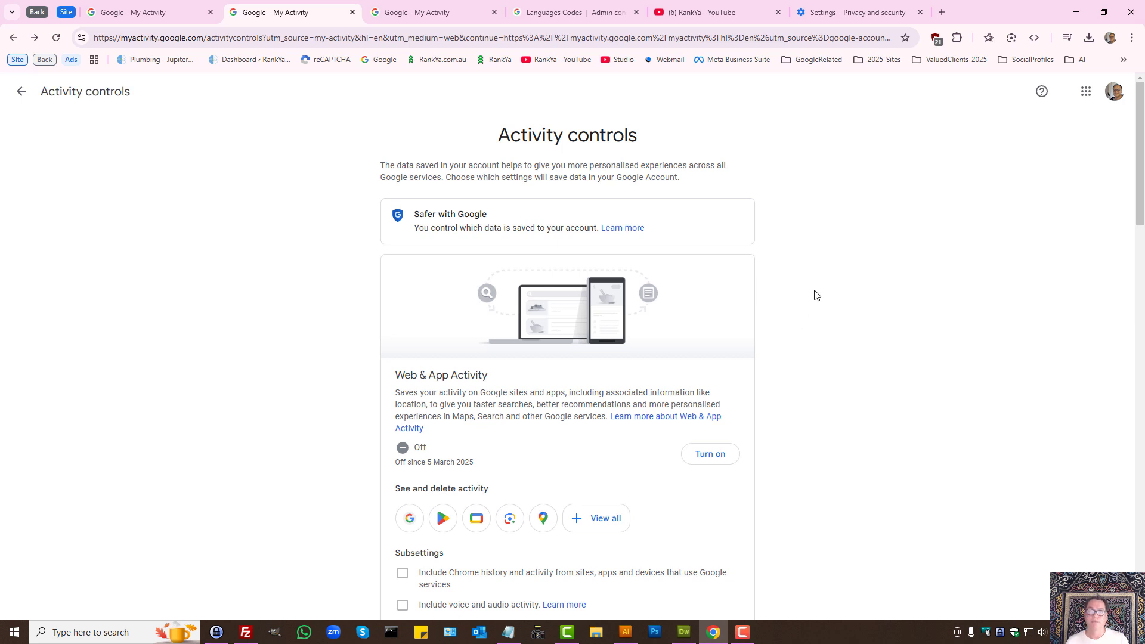
scroll(816, 296, "down", 3)
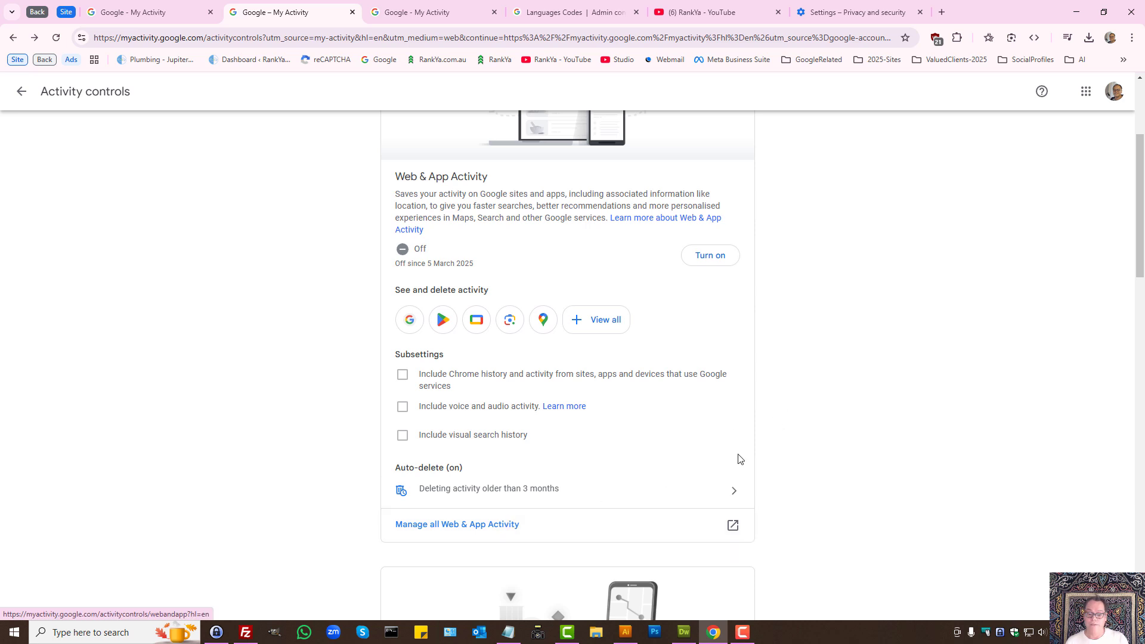
left_click(516, 526)
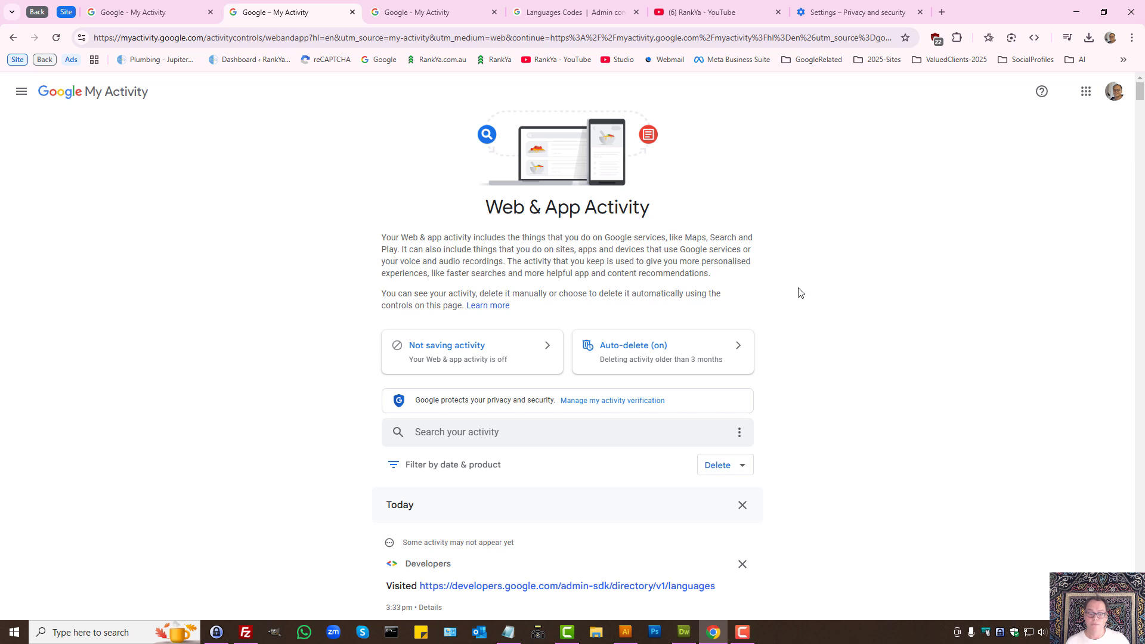
Turn Web & App Activity back on from the 'Not saving activity' card and close the dialogs
left_click(475, 366)
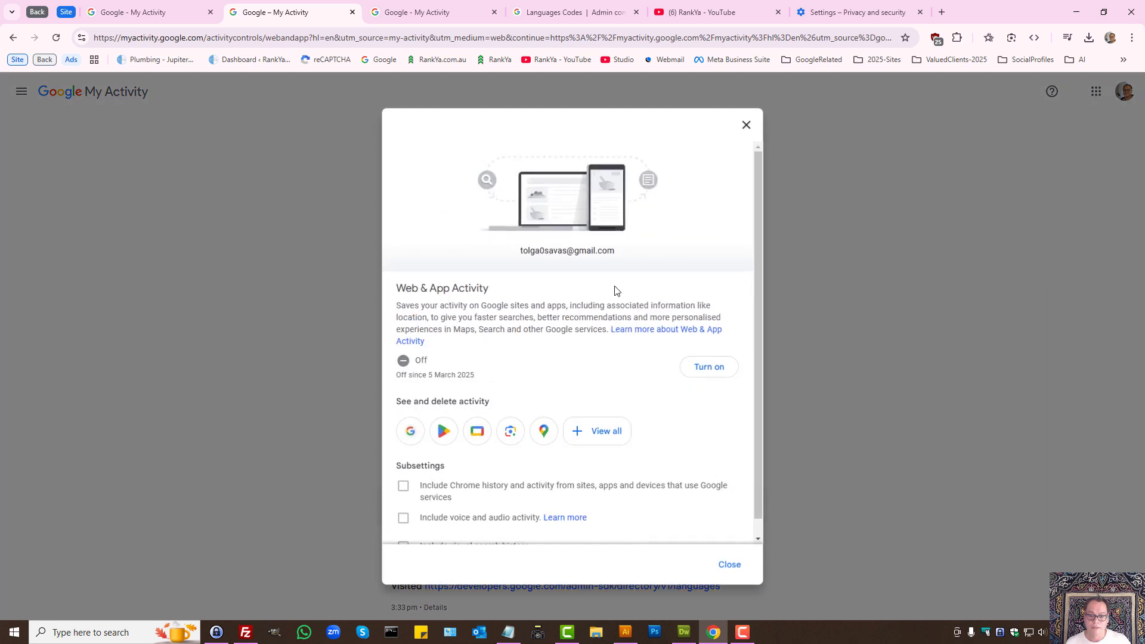
left_click(703, 366)
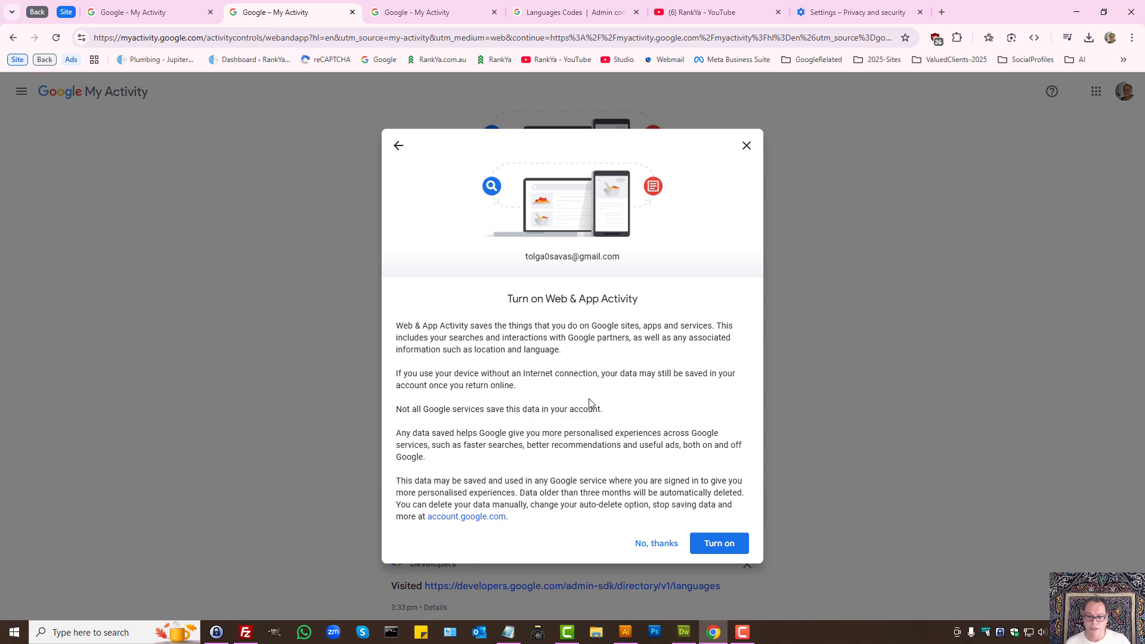
left_click(717, 543)
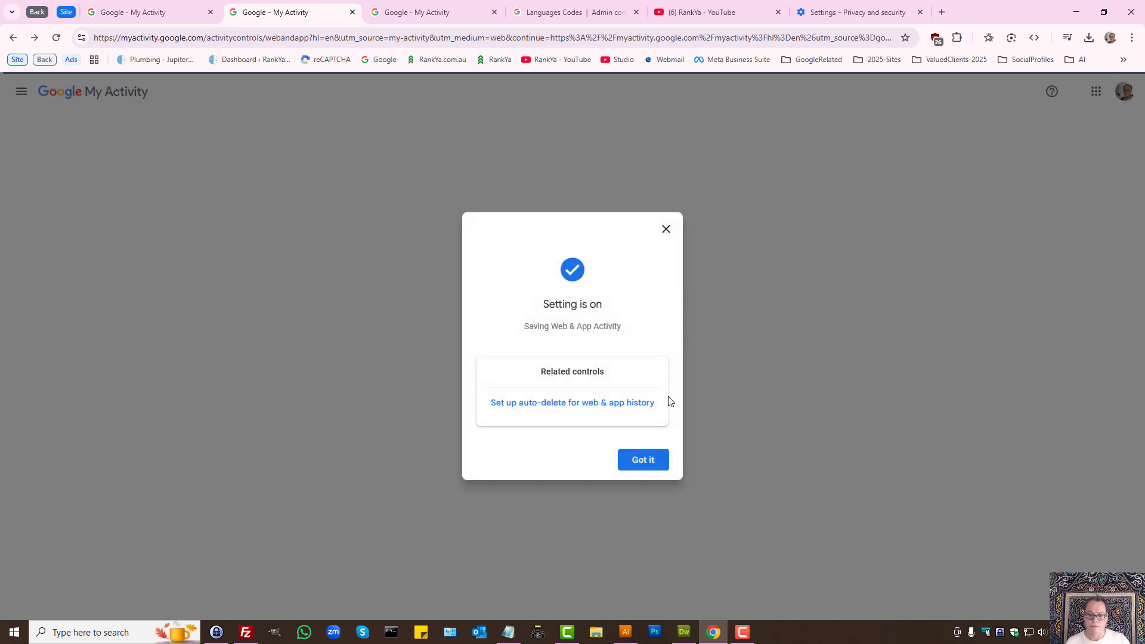
left_click(652, 461)
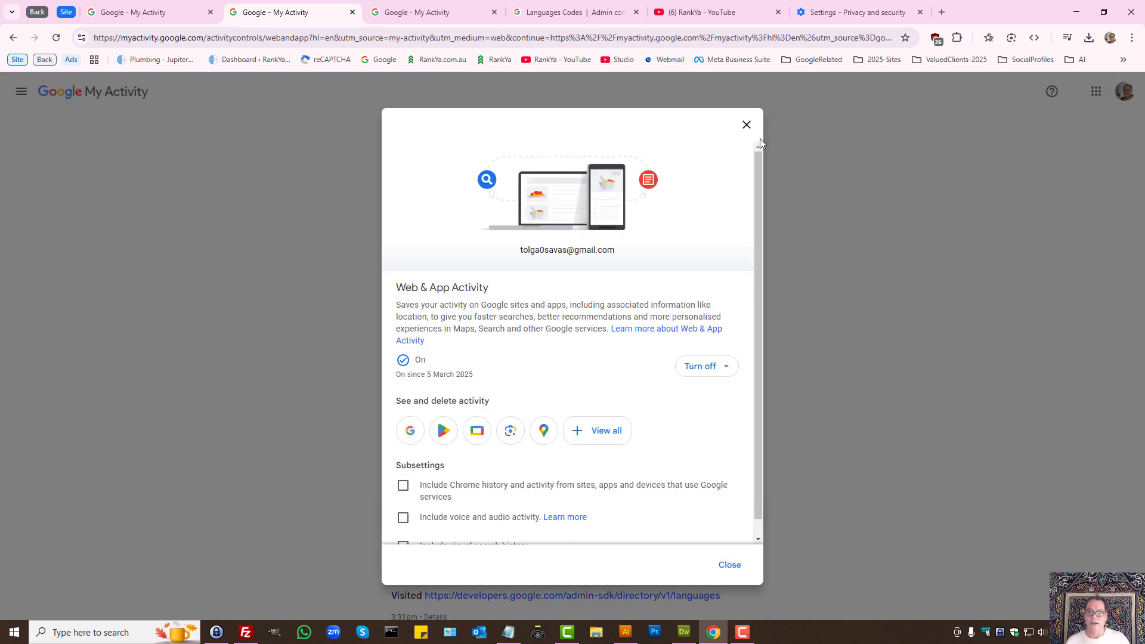
left_click(746, 124)
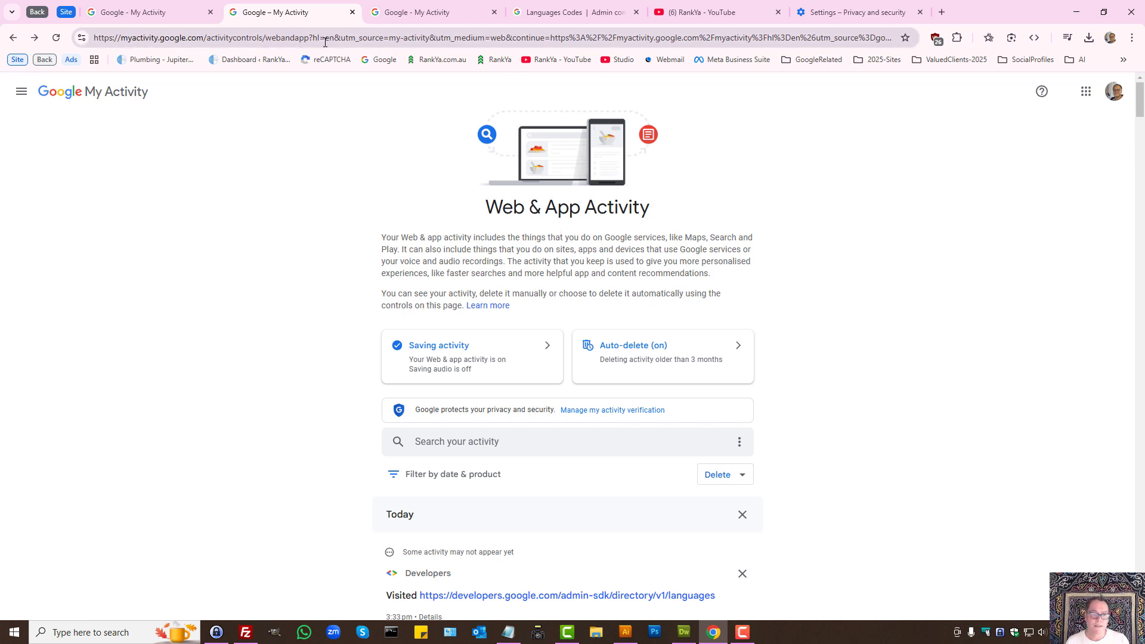
Replace the hl value in the URL with fr and reload the Web & App Activity page
left_click_drag(325, 42, 1033, 269)
type("fr")
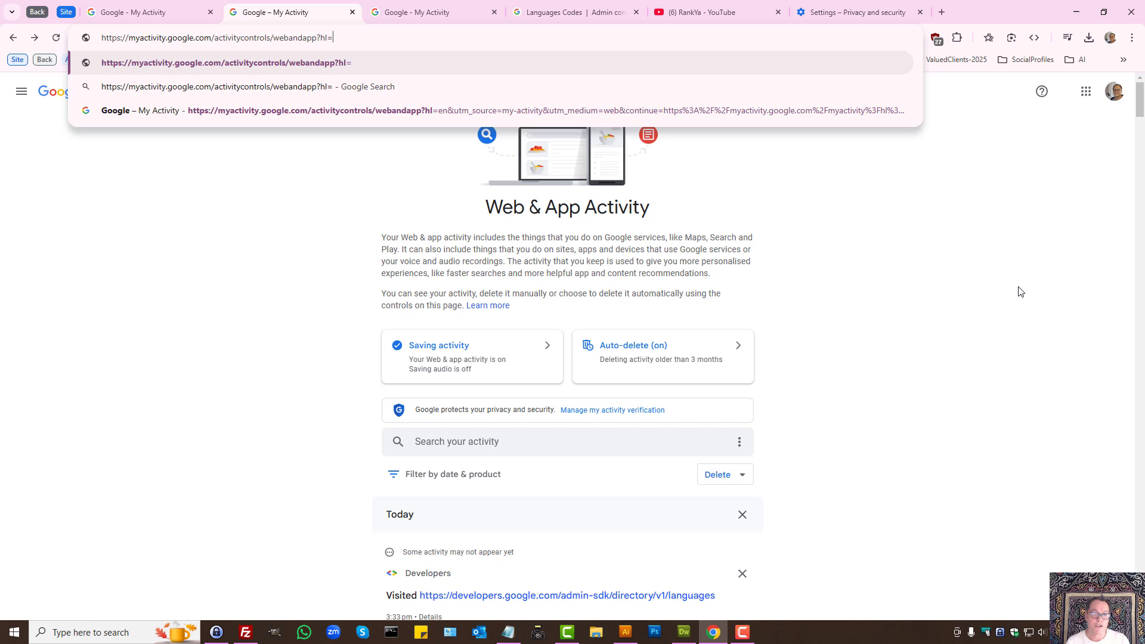
key("Return")
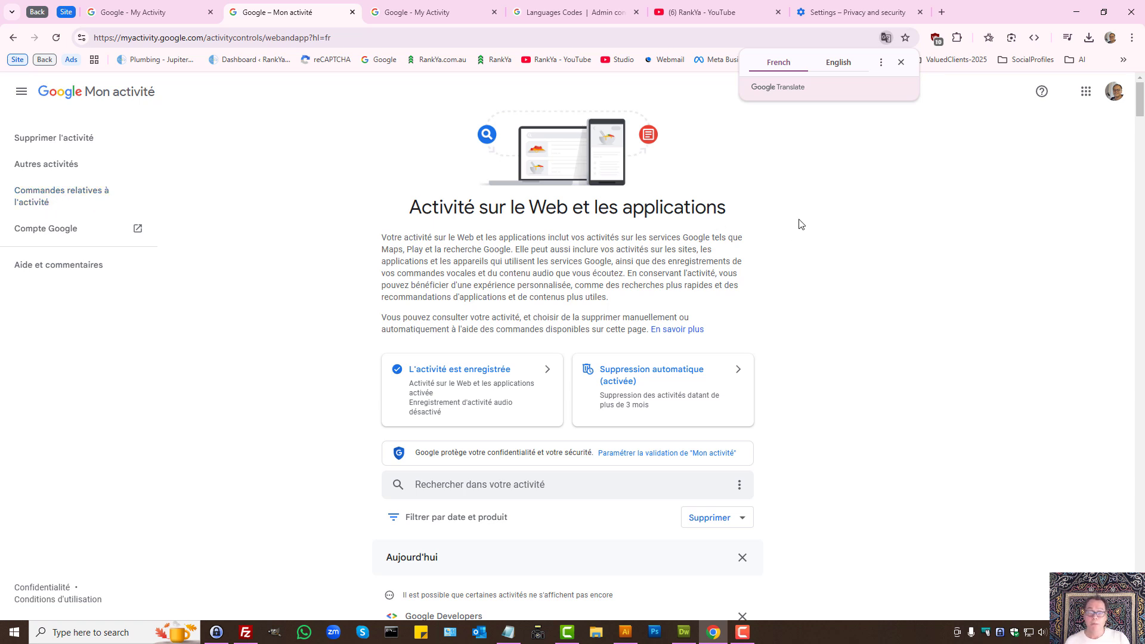
Go from the Settings tab through Chrome's menu to the Privacy and security section
left_click(852, 12)
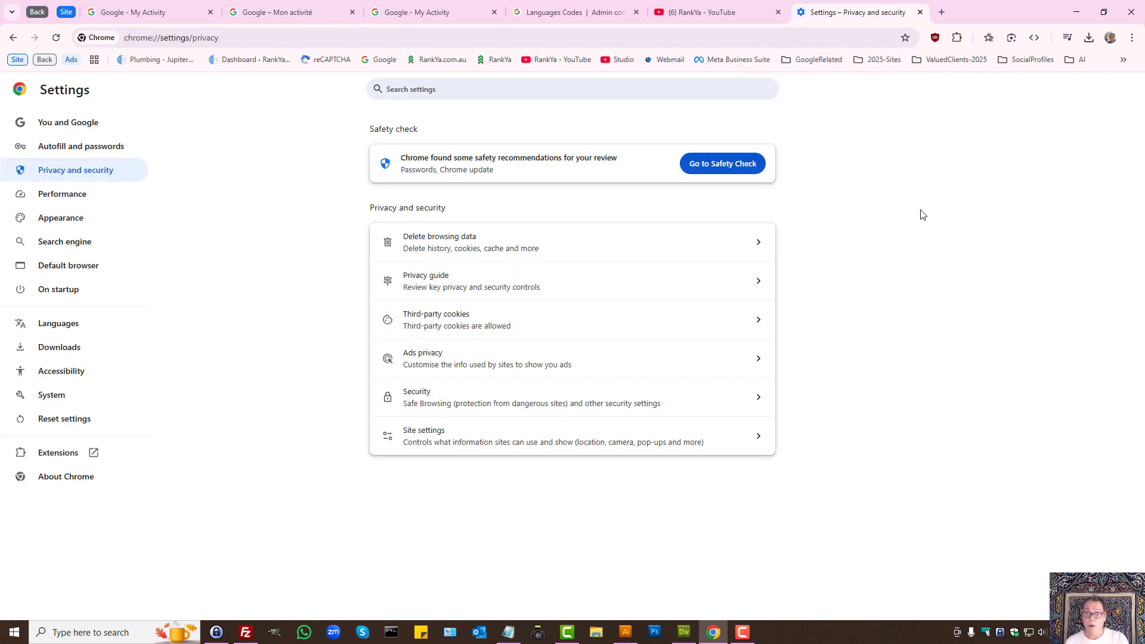
left_click(1132, 38)
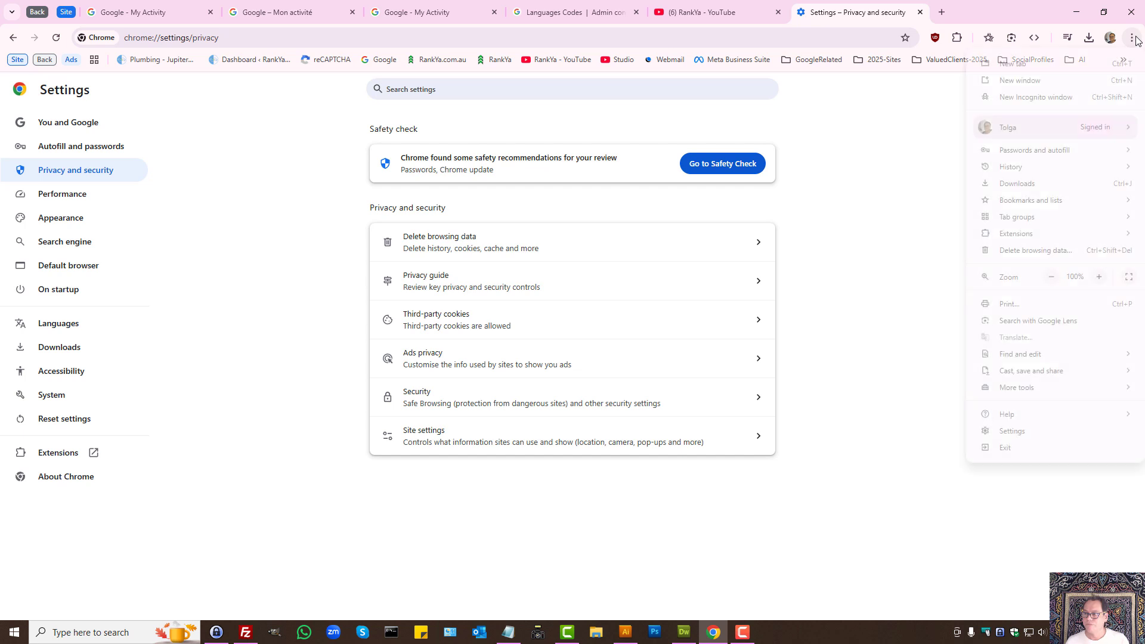
left_click(1012, 431)
left_click(146, 176)
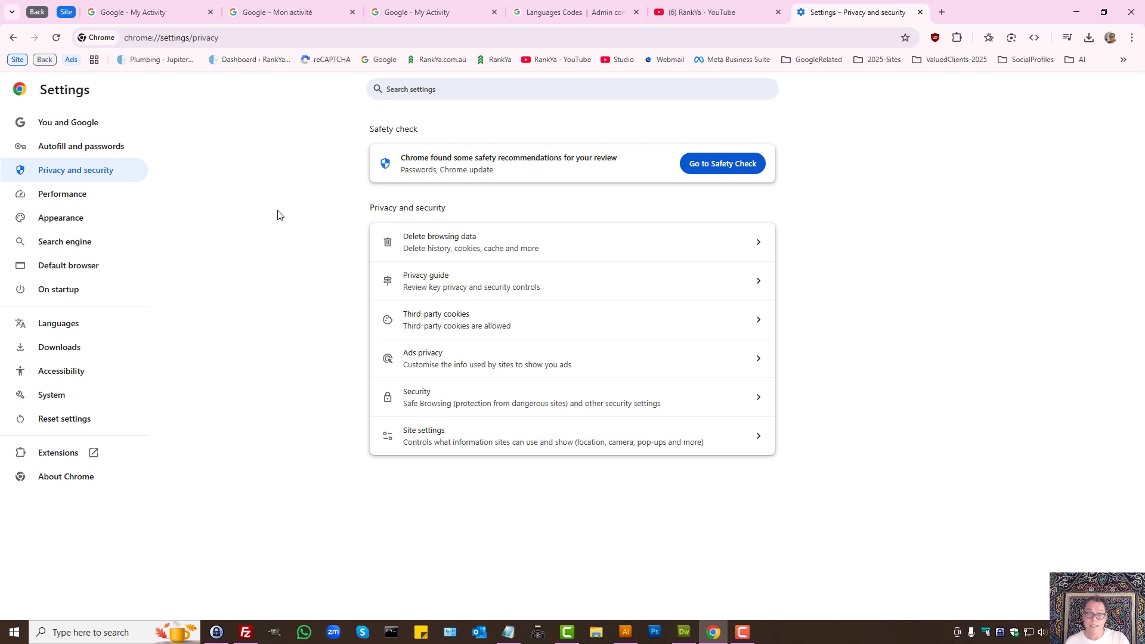
Review the Delete browsing data options, then start a new tab on the Google start page
left_click(441, 246)
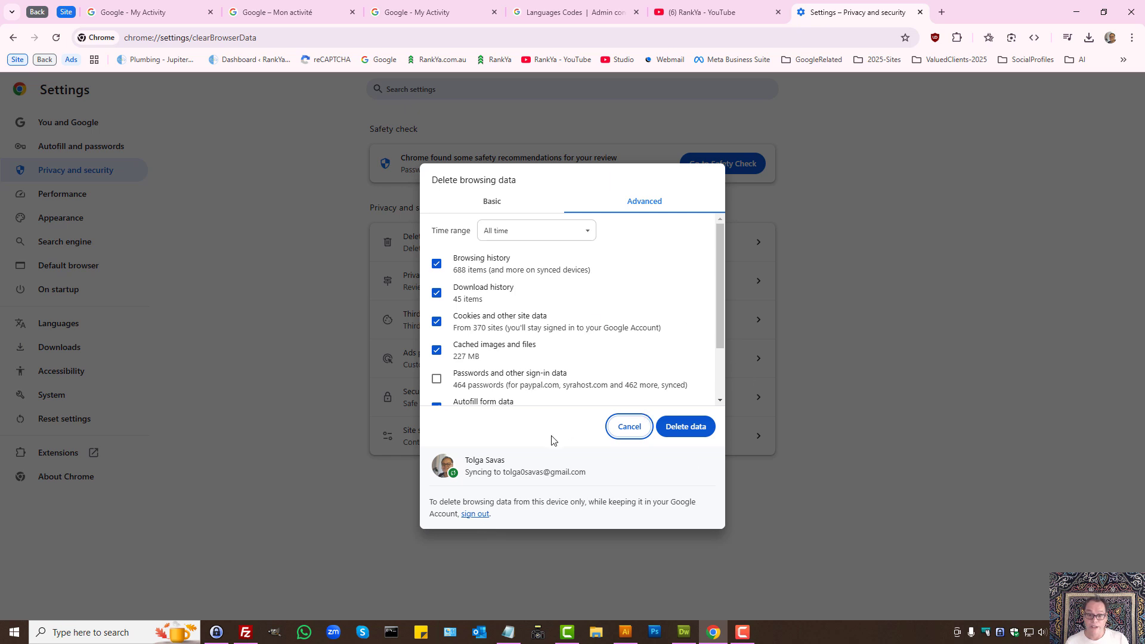
left_click(942, 12)
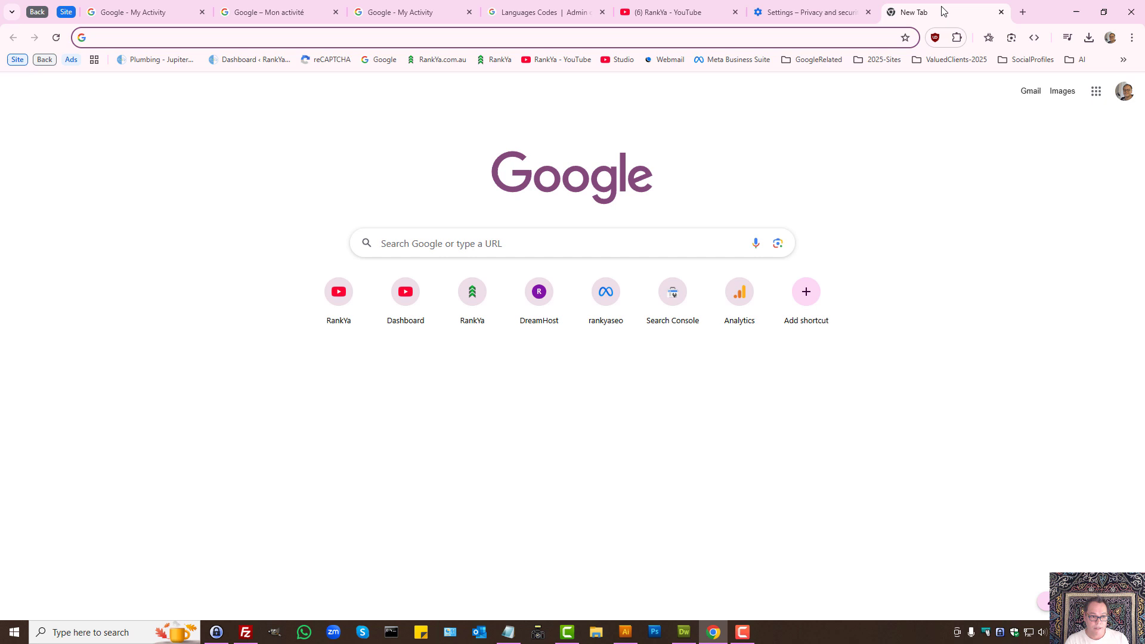
Type 'a' in the address bar and delete the 'adobe firefly' suggestion
type("a")
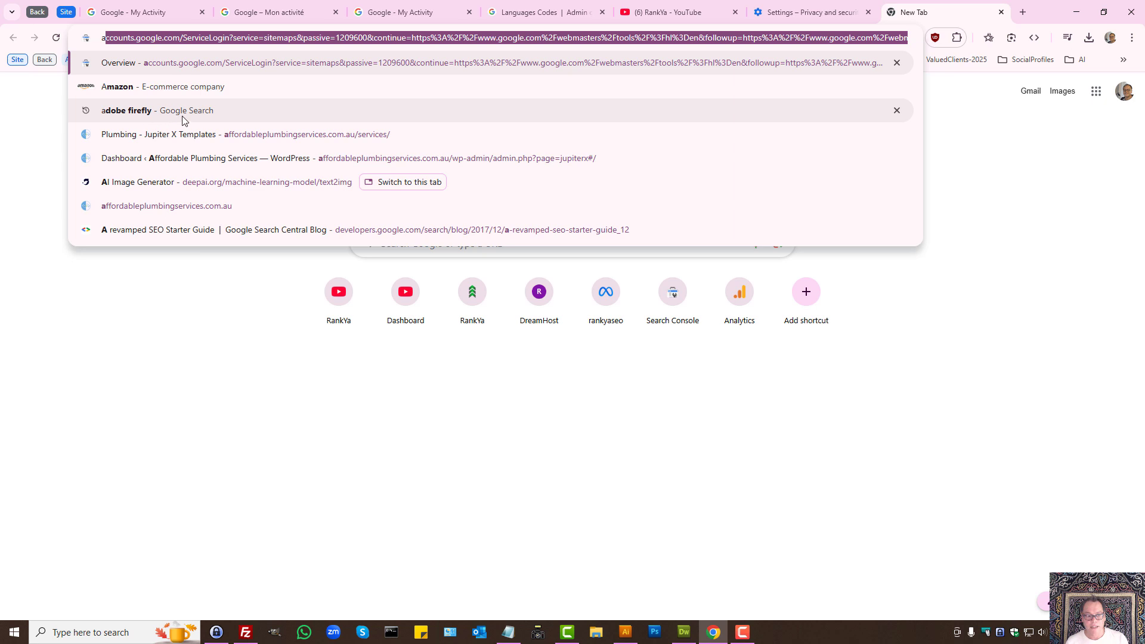
left_click(897, 110)
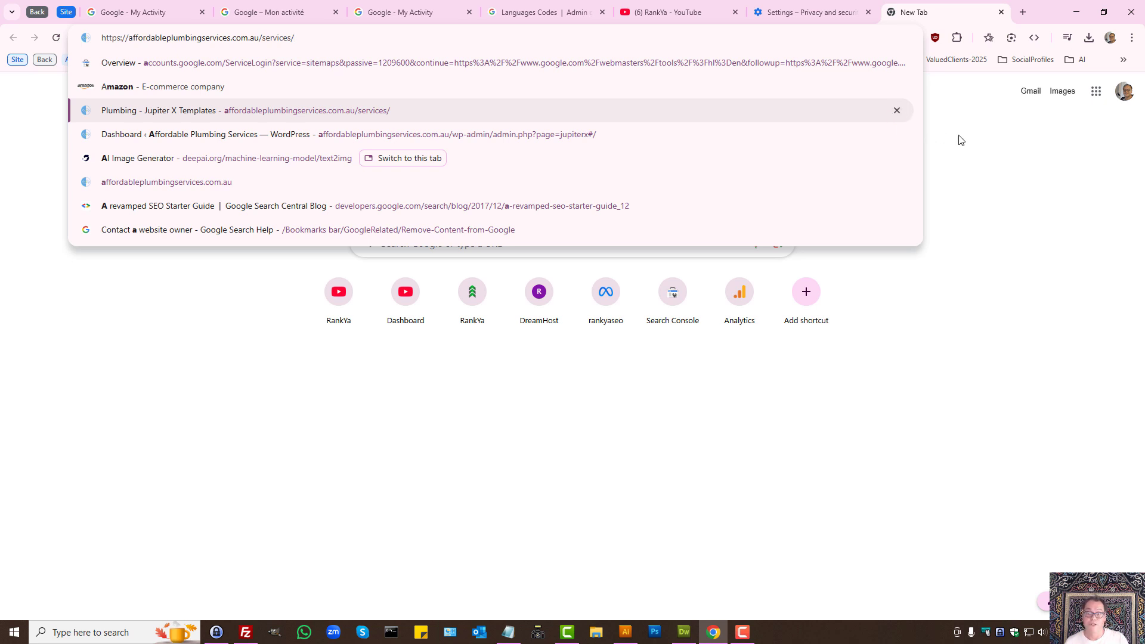
Switch to the 'RankYa – YouTube' tab to view the channel home page
left_click(661, 7)
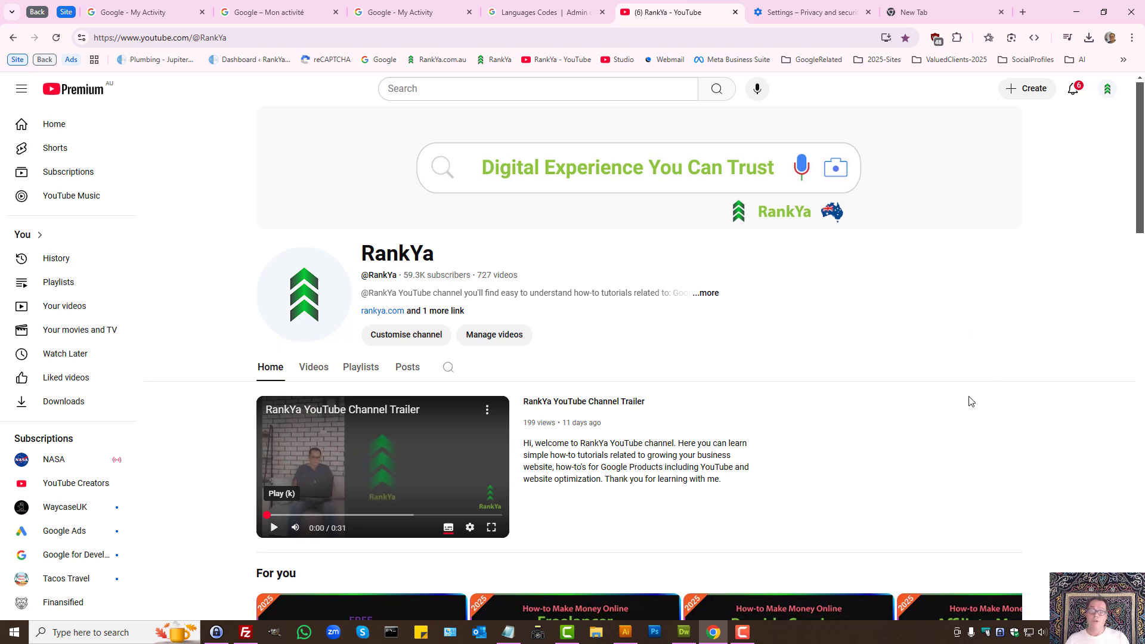